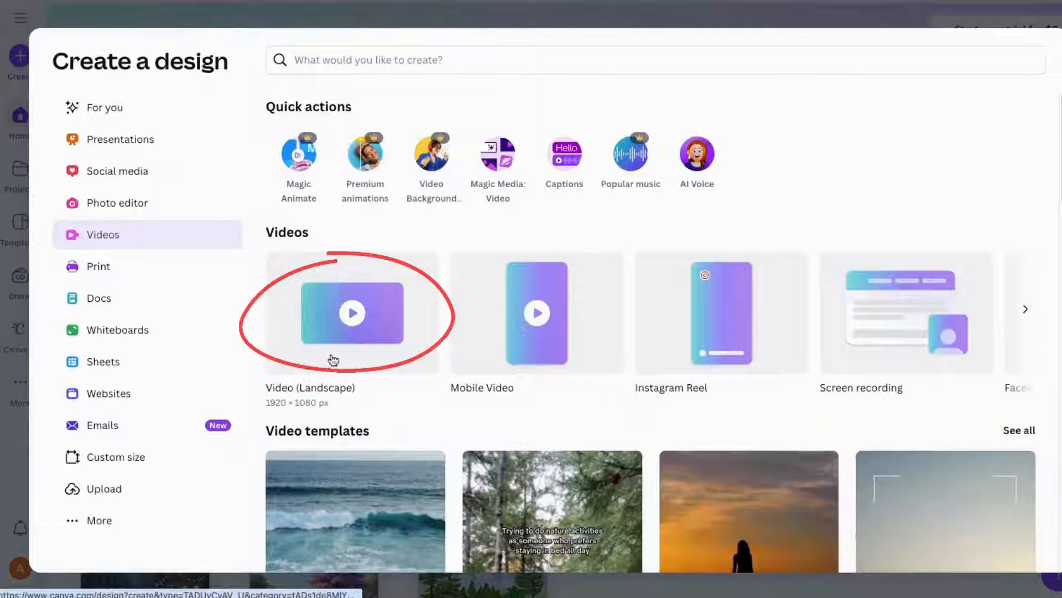
# - Create a new Video (Landscape) design at 1920 × 1080 px
pyautogui.click(349, 276)
pyautogui.click(966, 291)
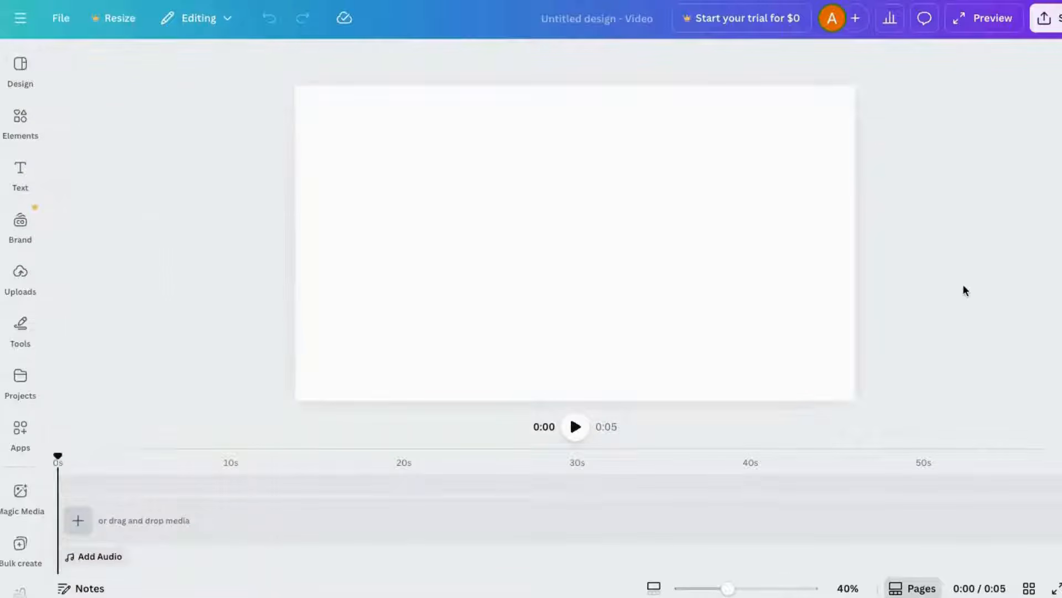
# - Add a page to the timeline and lengthen it to about 12.8 seconds
pyautogui.click(77, 521)
pyautogui.click(79, 487)
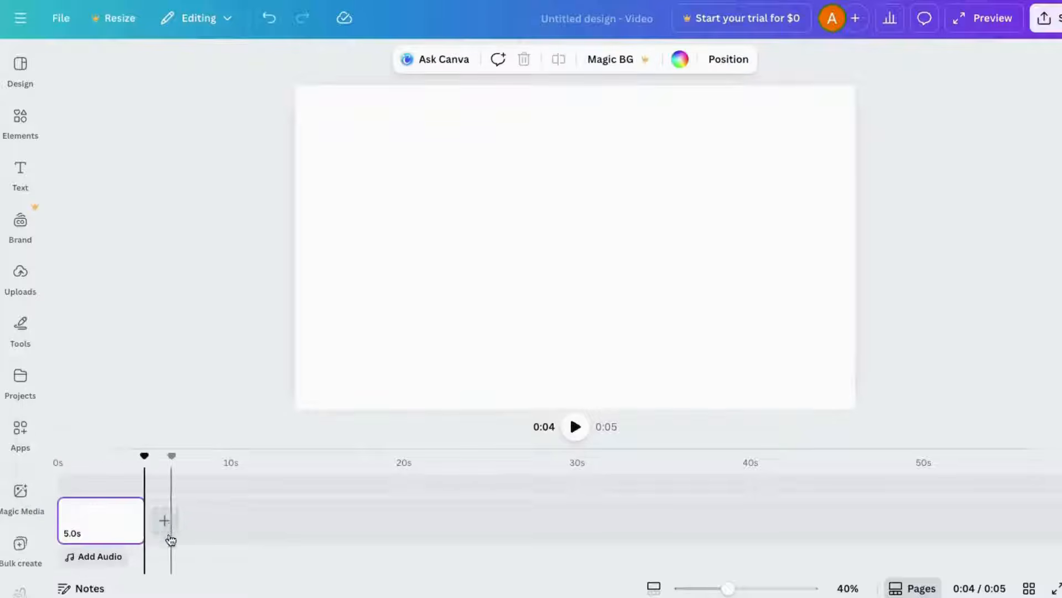
pyautogui.moveTo(139, 528); pyautogui.dragTo(275, 529)
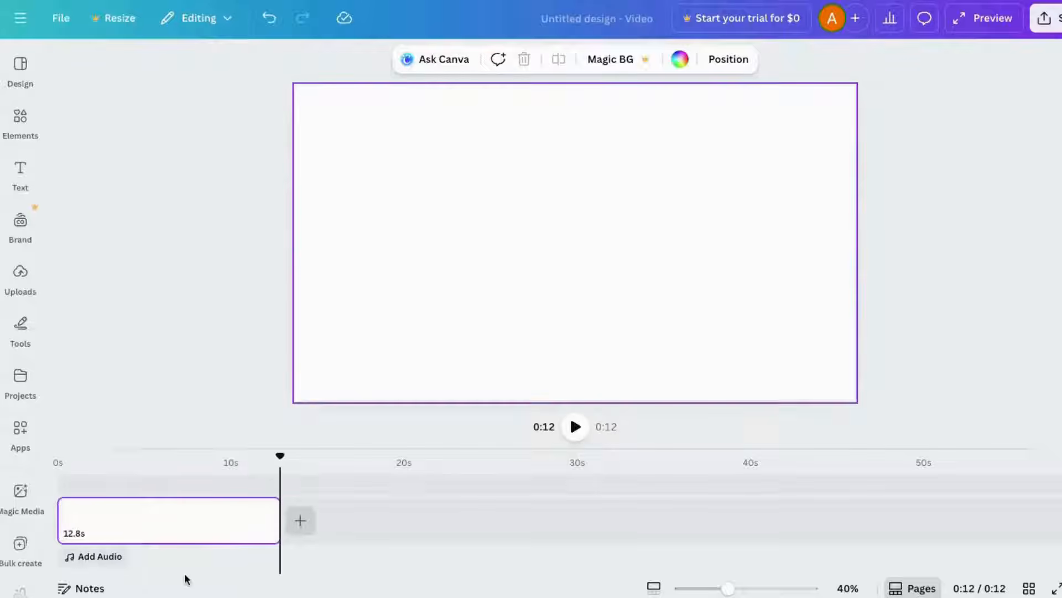
pyautogui.moveTo(273, 458)
pyautogui.mouseDown()
pyautogui.moveTo(57, 439)
pyautogui.moveTo(84, 451)
pyautogui.moveTo(43, 454)
pyautogui.mouseUp()
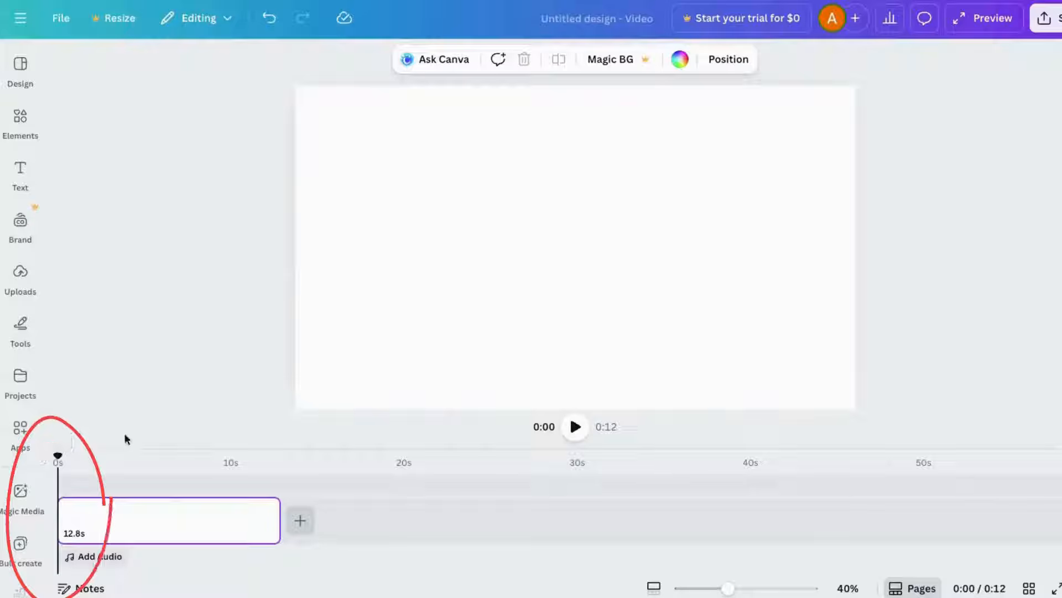
# - Search the elements library for ocean background and filter the results to Graphics
pyautogui.click(20, 119)
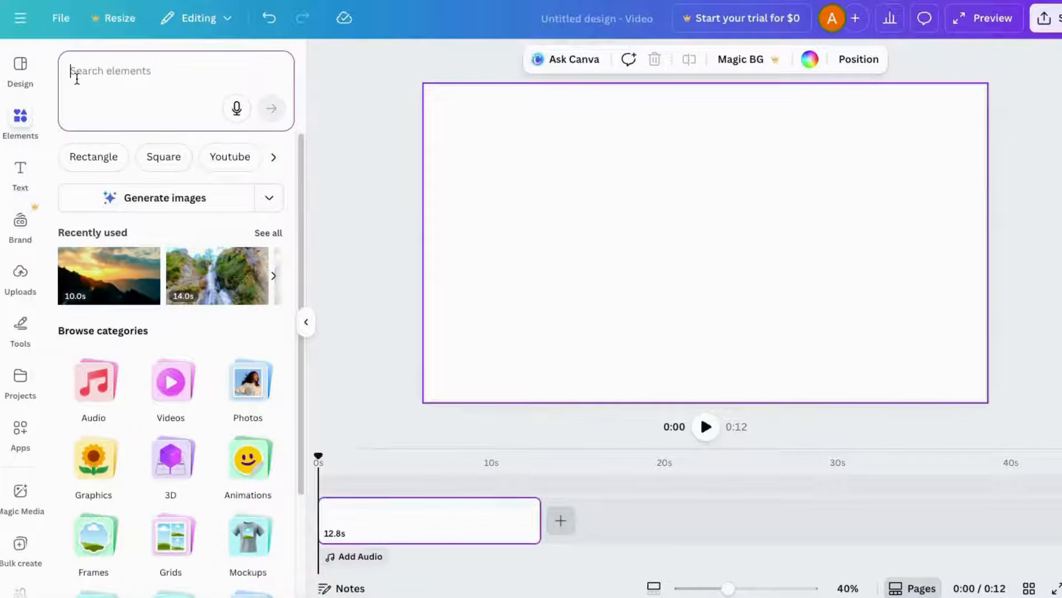
pyautogui.write('ocean back')
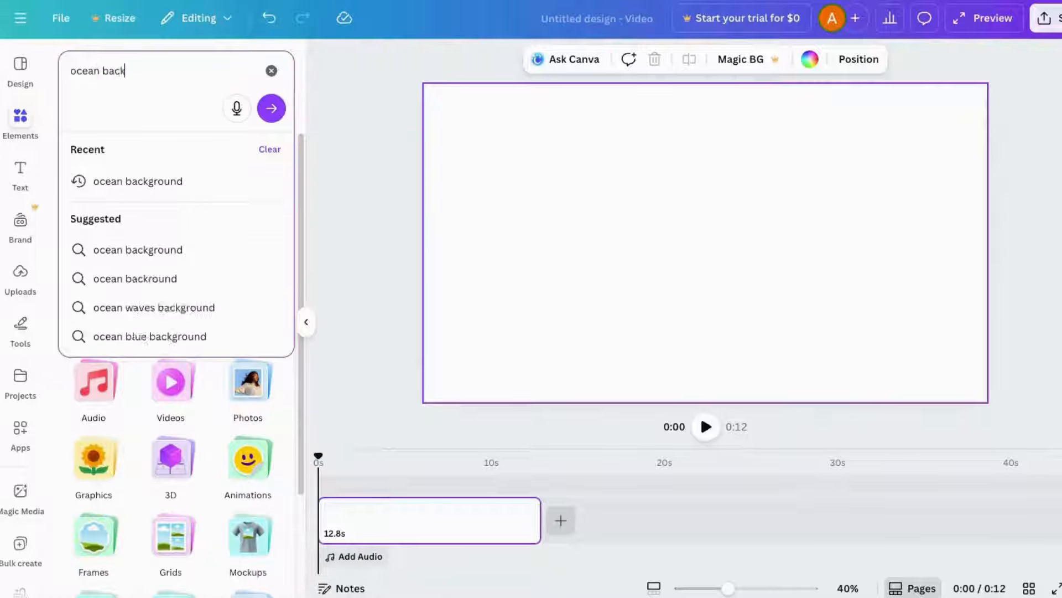
pyautogui.write('ground')
pyautogui.click(128, 179)
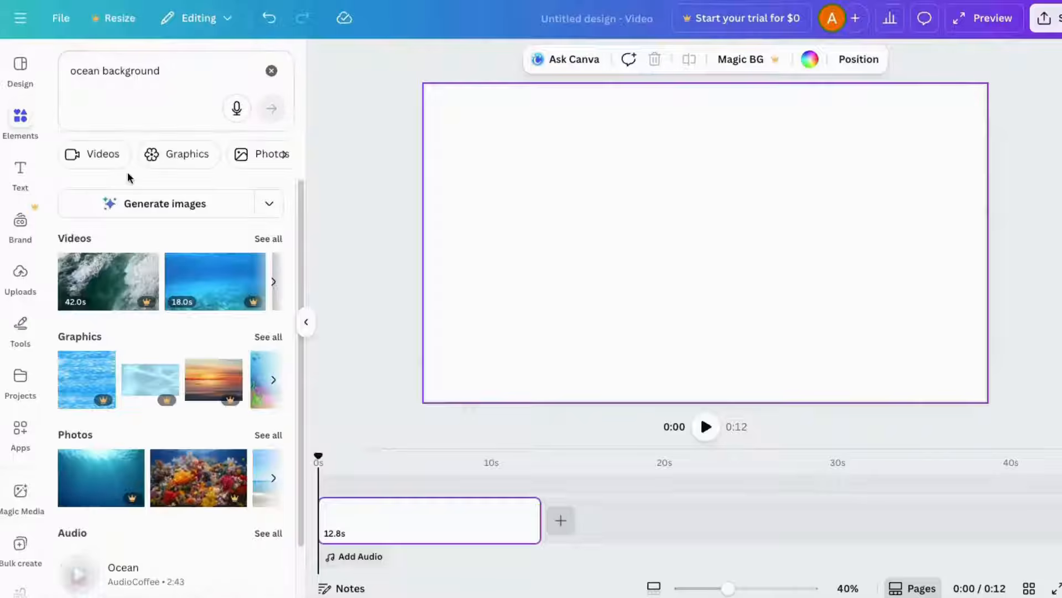
pyautogui.click(175, 156)
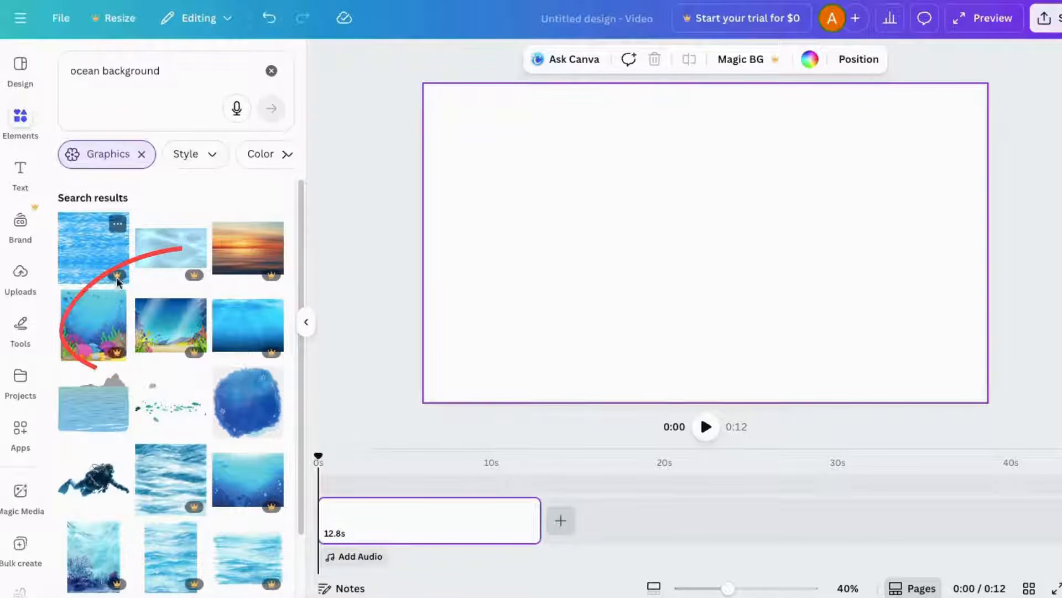
# - Browse the ocean background graphics results
pyautogui.moveTo(189, 279)
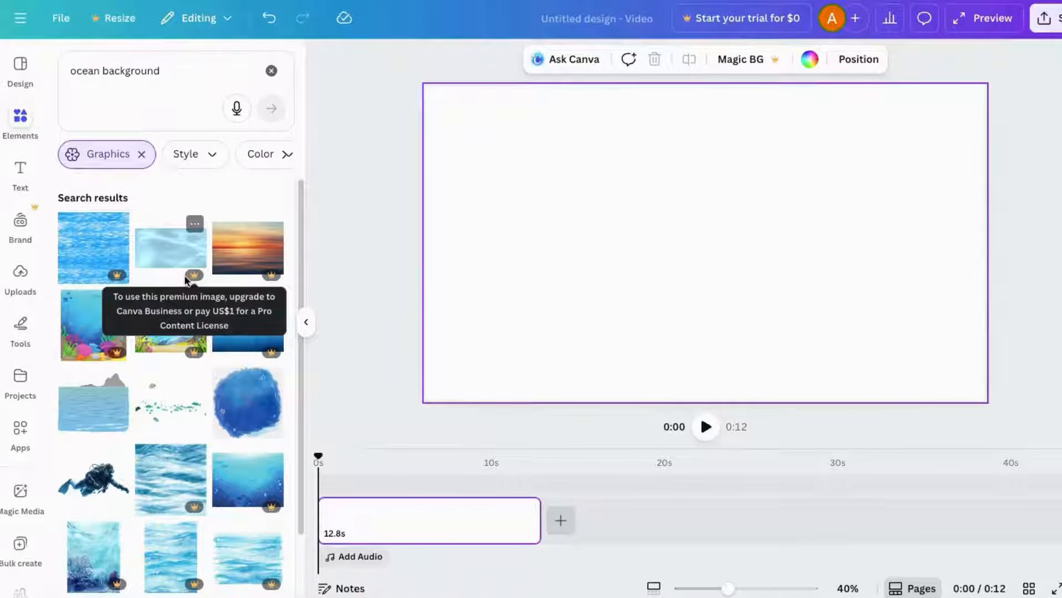
pyautogui.scroll(-5, 235, 358)
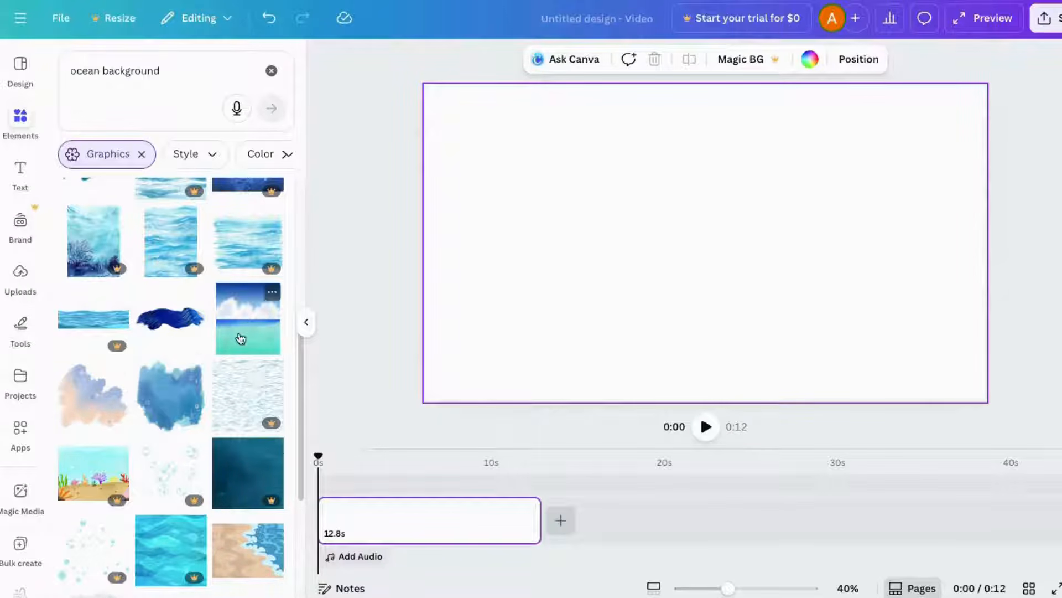
pyautogui.scroll(-10, 110, 436)
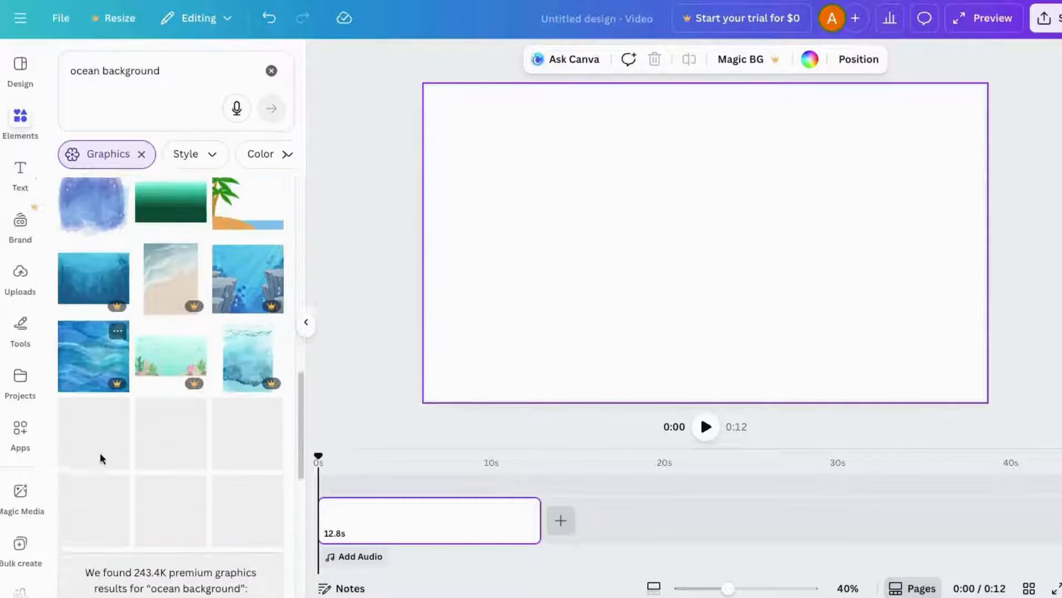
pyautogui.scroll(-8, 95, 468)
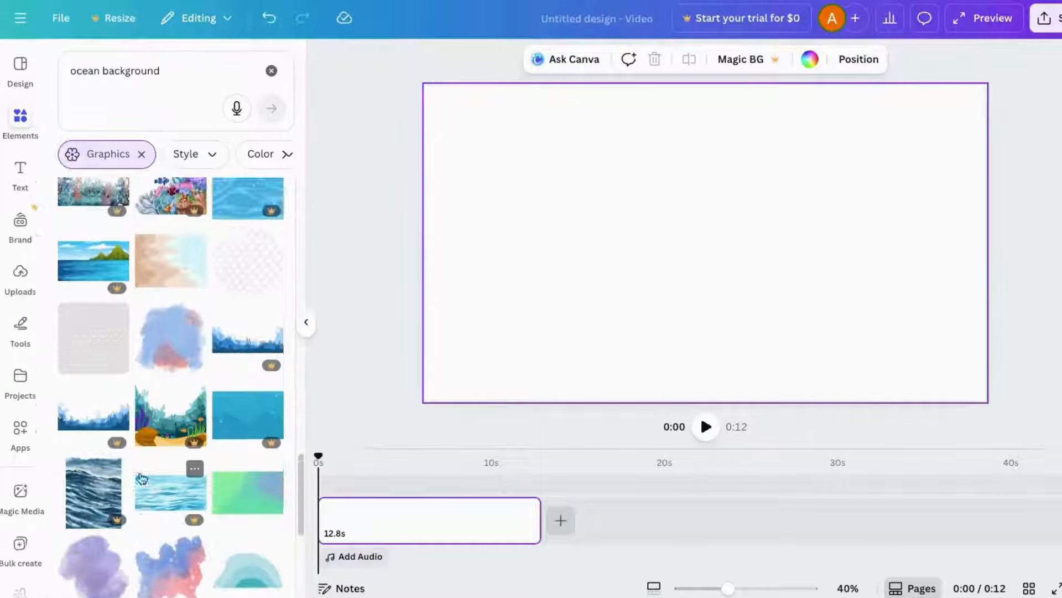
pyautogui.scroll(5, 96, 469)
# - Replace the search with the prompt 'illustrated ocean background with blue water and colorful corals' and generate AI images
pyautogui.click(167, 71)
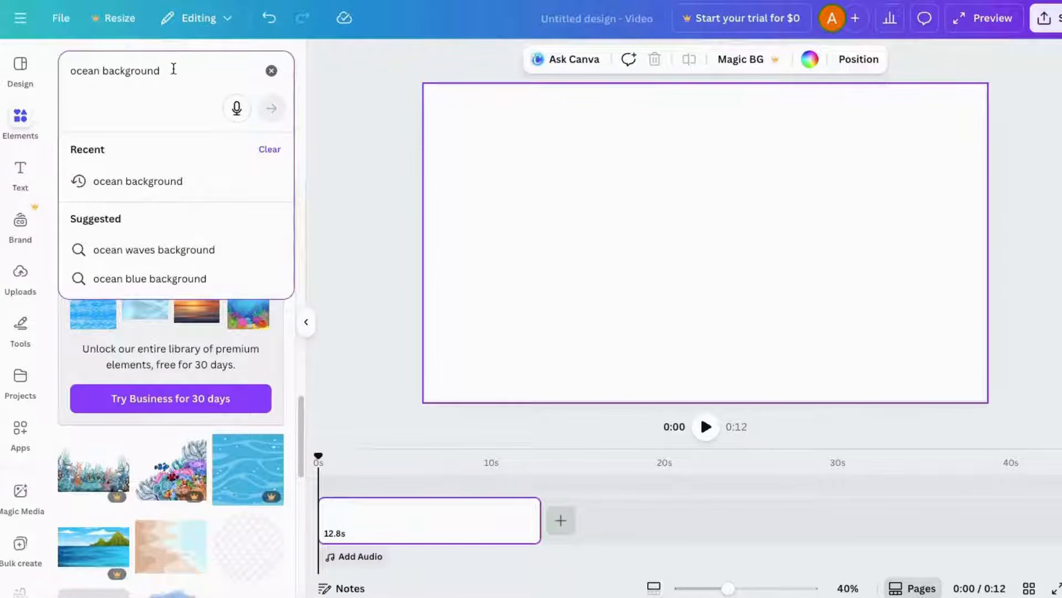
pyautogui.click(267, 71)
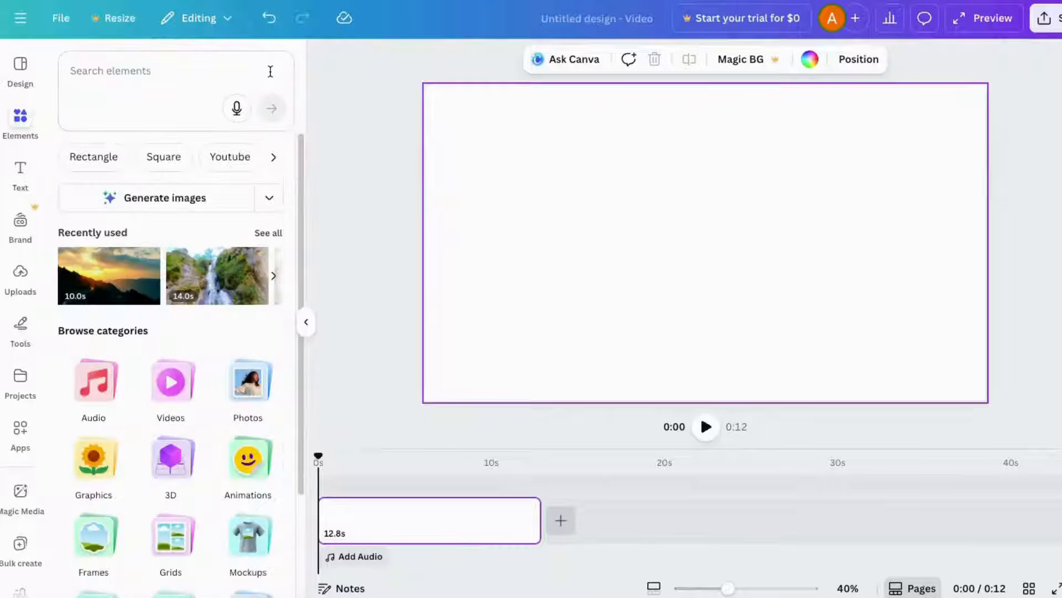
pyautogui.click(270, 214)
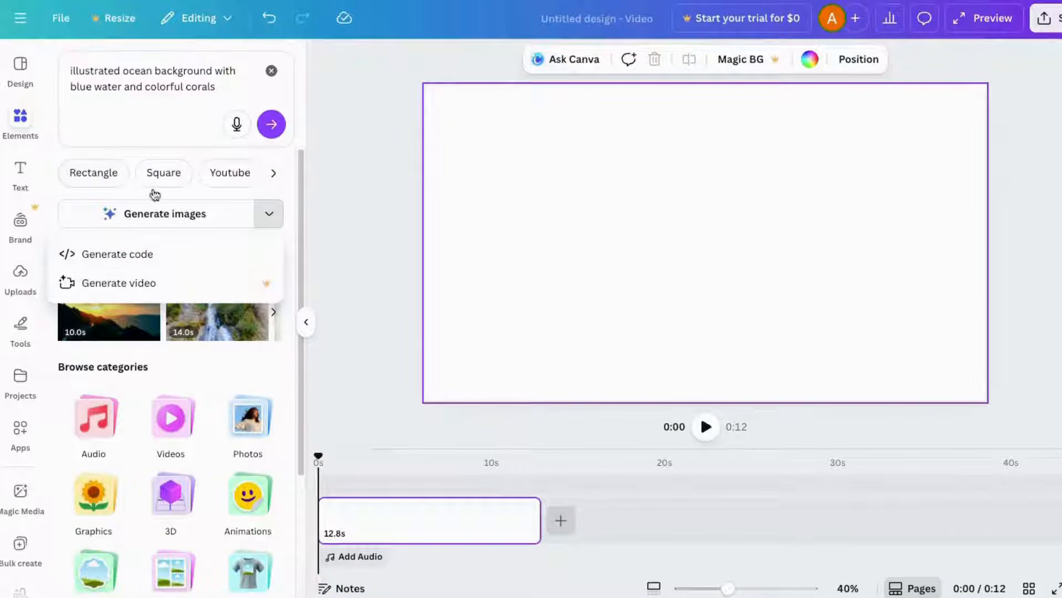
pyautogui.click(156, 216)
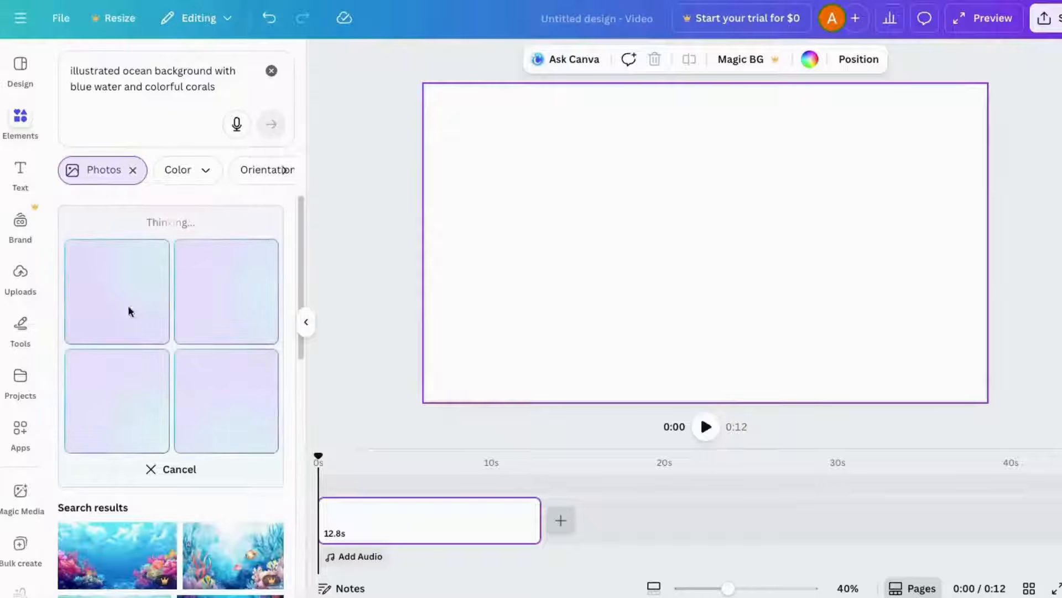
pyautogui.scroll(-2, 279, 406)
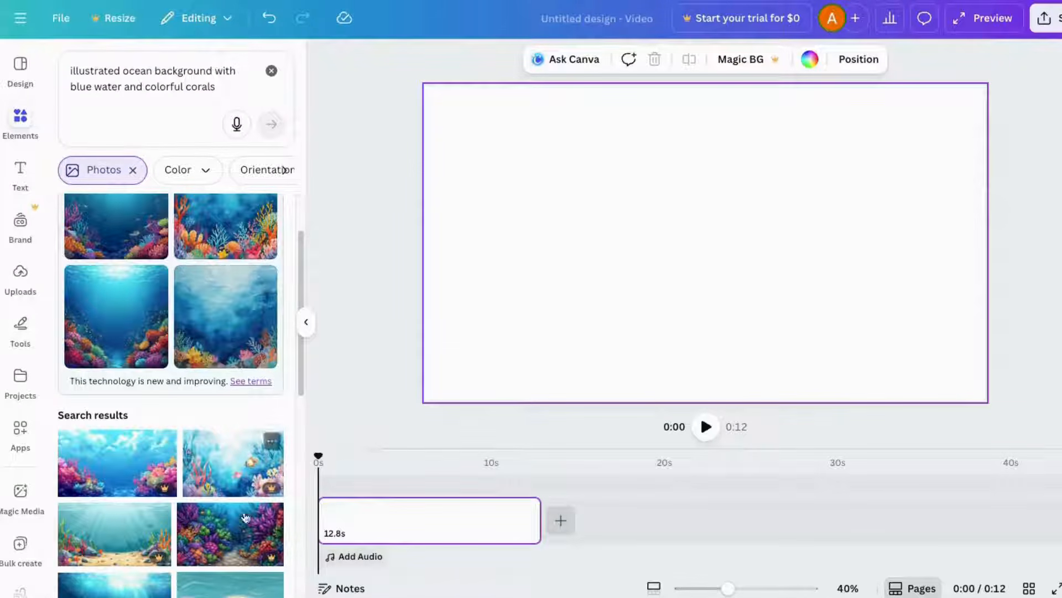
pyautogui.scroll(2, 243, 442)
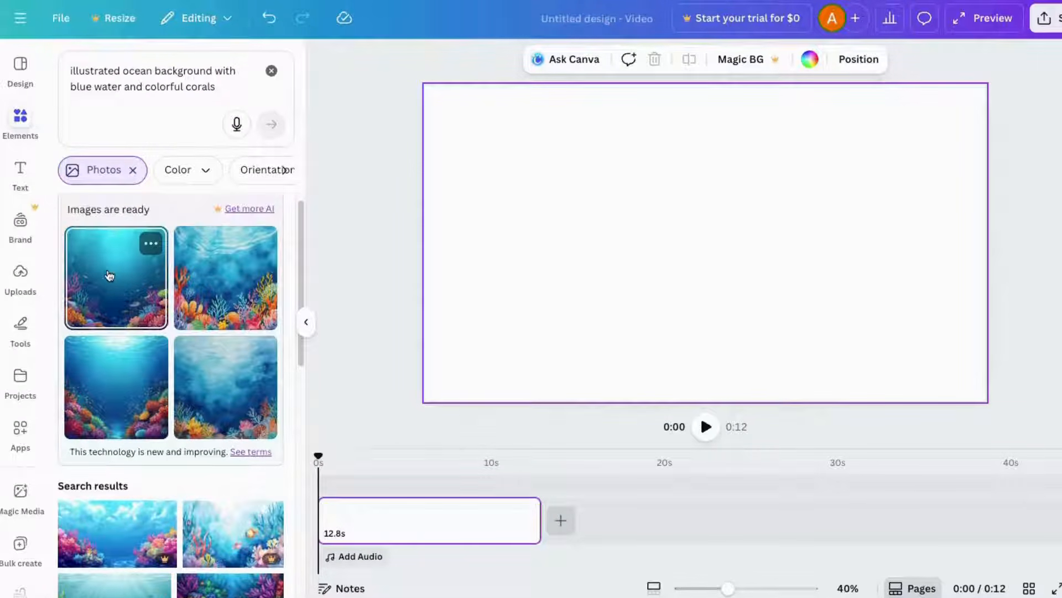
# - Add all four generated coral reef images to the design
pyautogui.click(109, 272)
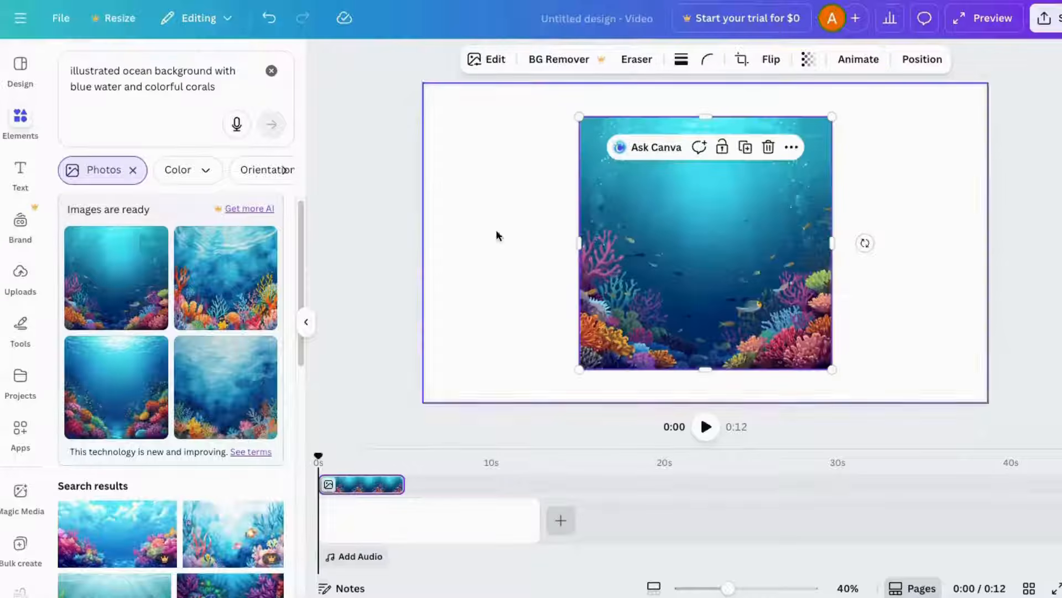
pyautogui.moveTo(690, 232); pyautogui.dragTo(552, 222)
pyautogui.click(226, 277)
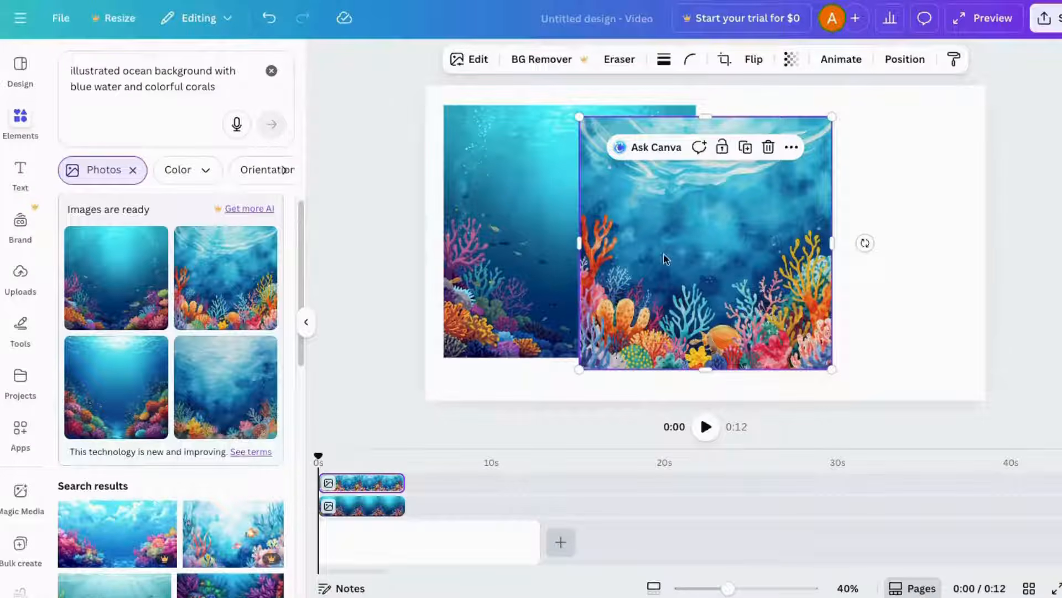
pyautogui.click(127, 382)
pyautogui.click(250, 399)
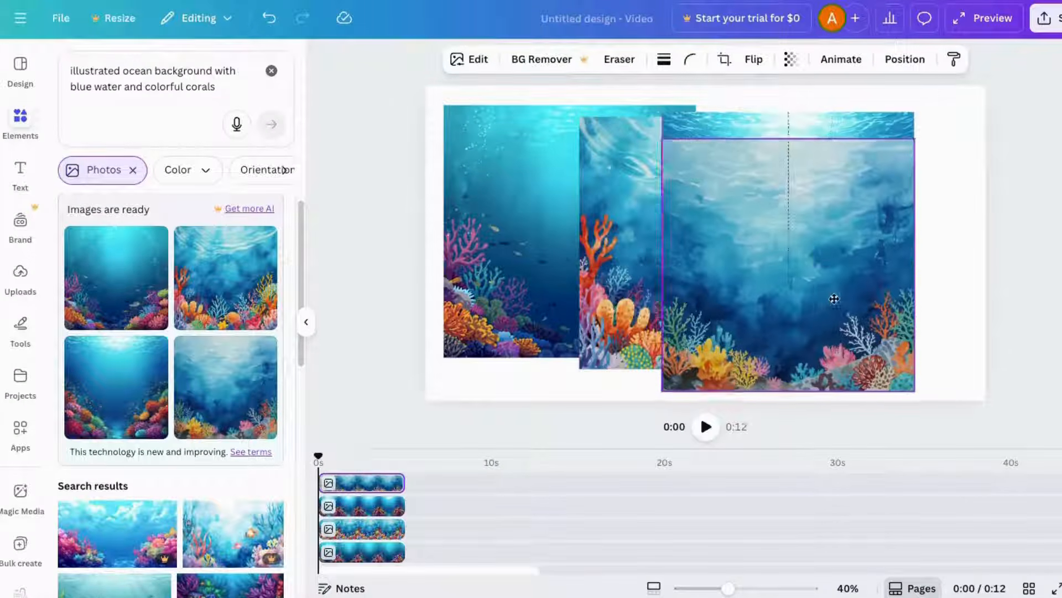
pyautogui.moveTo(779, 343); pyautogui.dragTo(842, 346)
# - Add a second page to the timeline after the first one
pyautogui.scroll(-1, 456, 525)
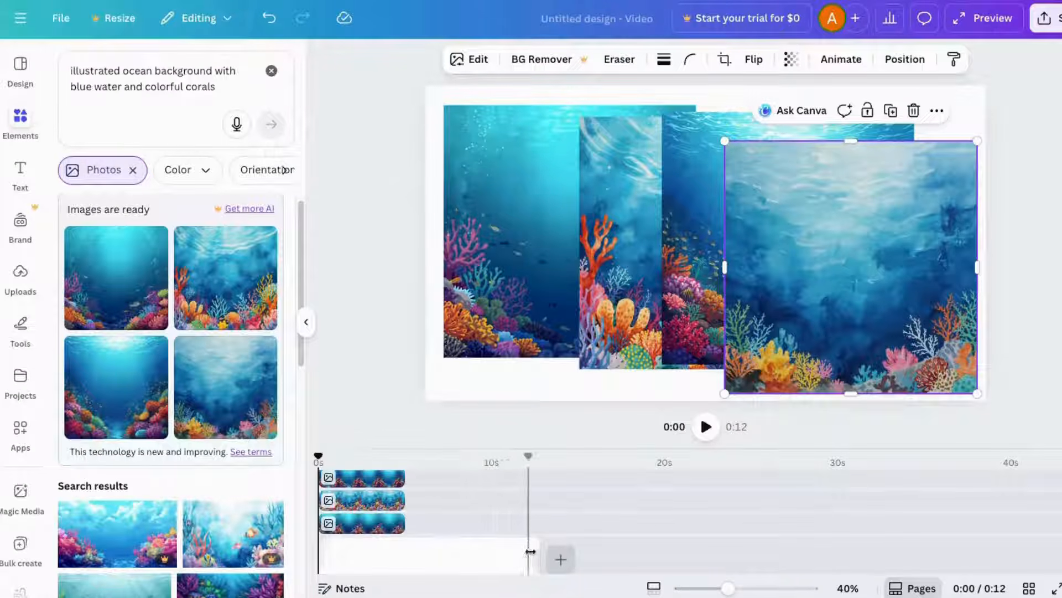
pyautogui.click(560, 559)
pyautogui.click(554, 524)
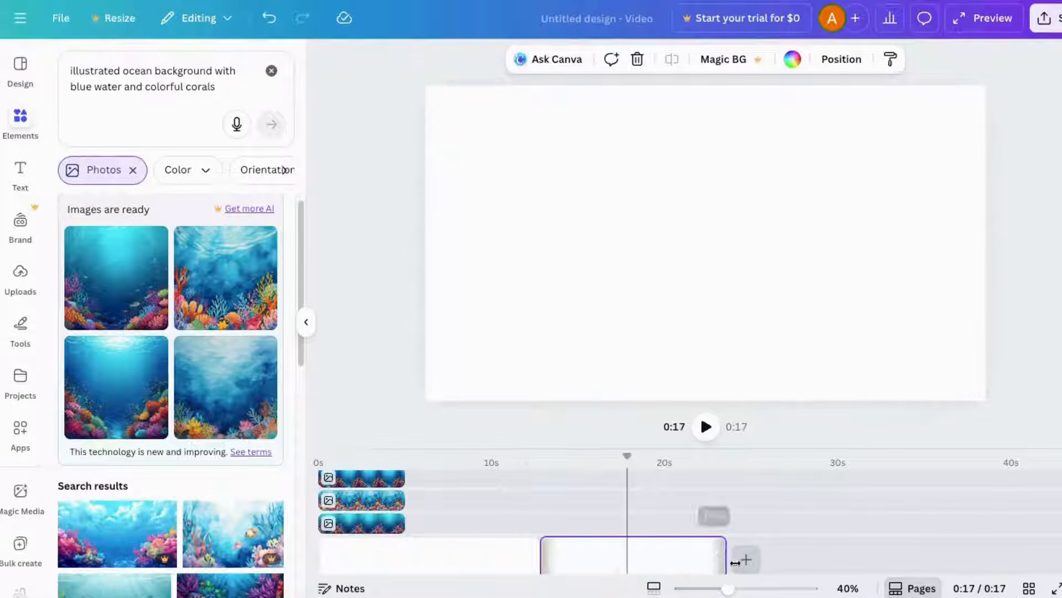
# - Select the image layers in the timeline and move them onto the second page's time range
pyautogui.click(389, 527)
pyautogui.keyDown('shift'); pyautogui.click(369, 501); pyautogui.keyUp('shift')
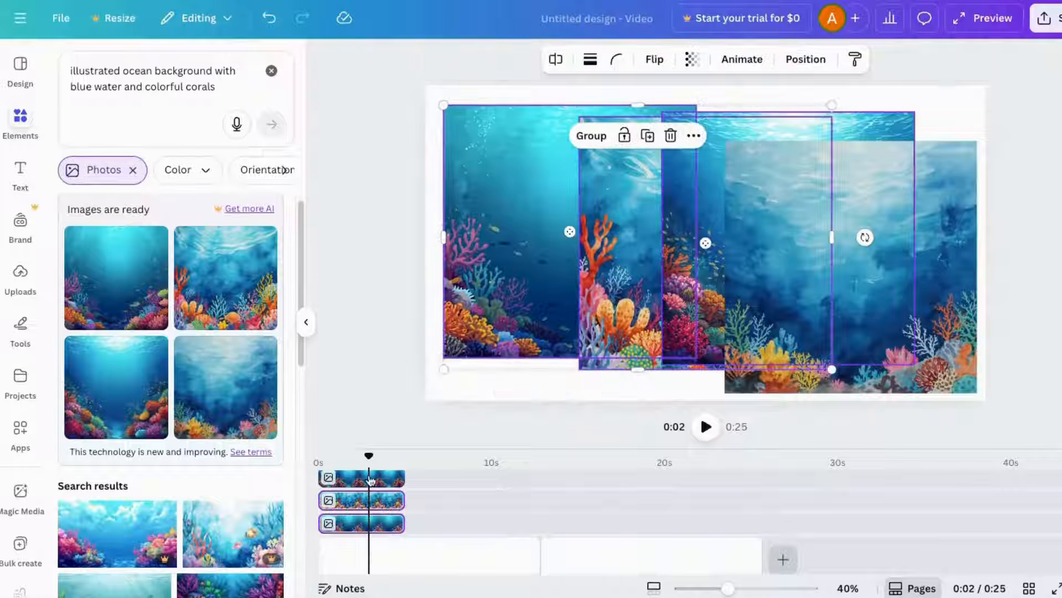
pyautogui.keyDown('shift'); pyautogui.click(367, 478); pyautogui.keyUp('shift')
pyautogui.moveTo(522, 449); pyautogui.dragTo(522, 372)
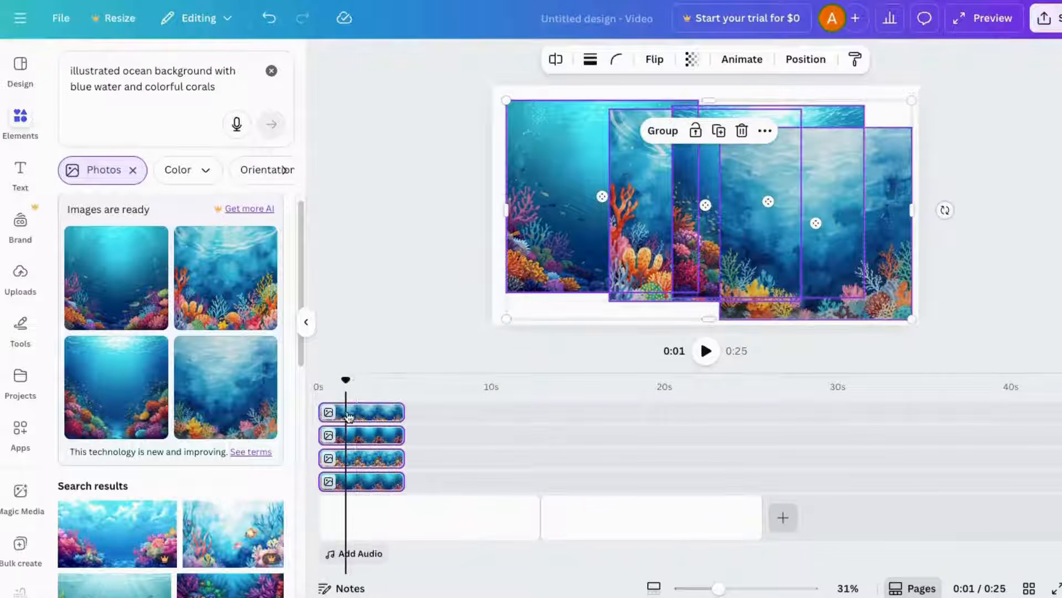
pyautogui.moveTo(360, 437); pyautogui.dragTo(711, 442)
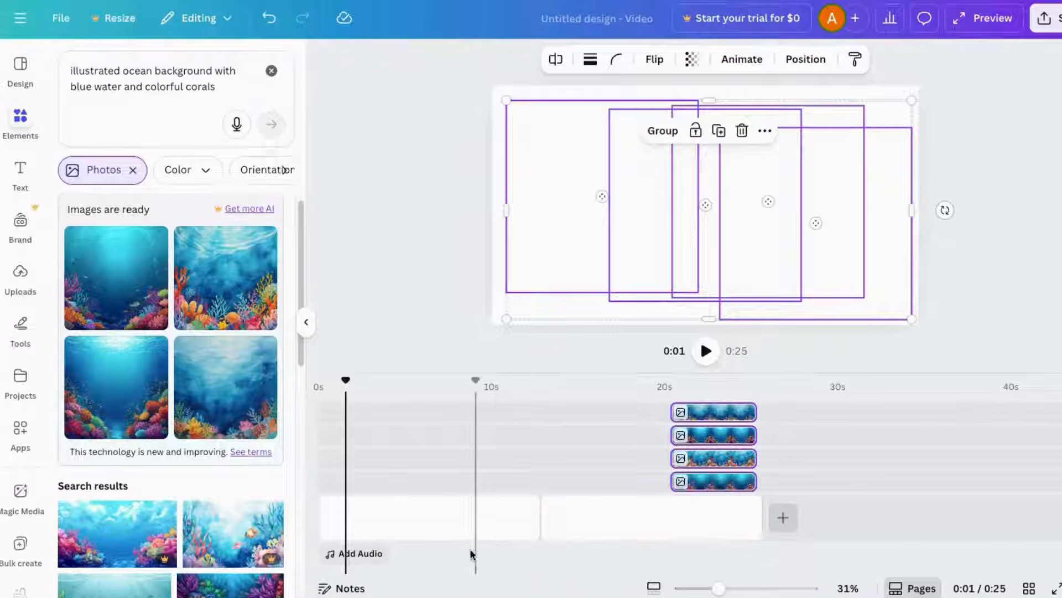
# - Bring one coral image layer back to the first page and stretch it across the page's full duration
pyautogui.click(429, 517)
pyautogui.click(708, 459)
pyautogui.moveTo(700, 481); pyautogui.dragTo(535, 467)
pyautogui.click(463, 510)
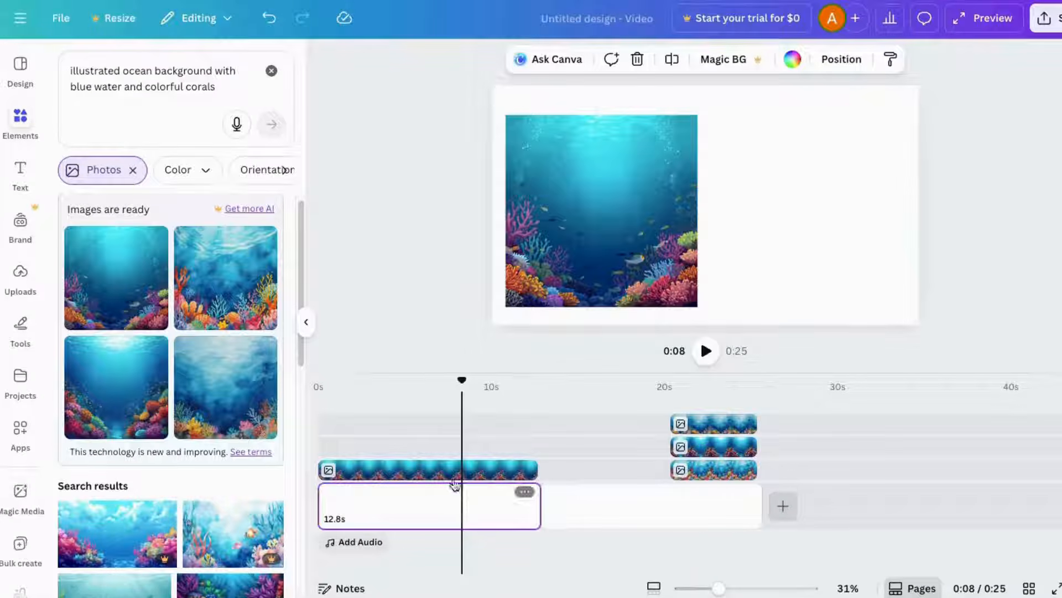
# - Center the coral image on the canvas and enlarge it to the canvas height
pyautogui.moveTo(602, 224); pyautogui.dragTo(700, 242)
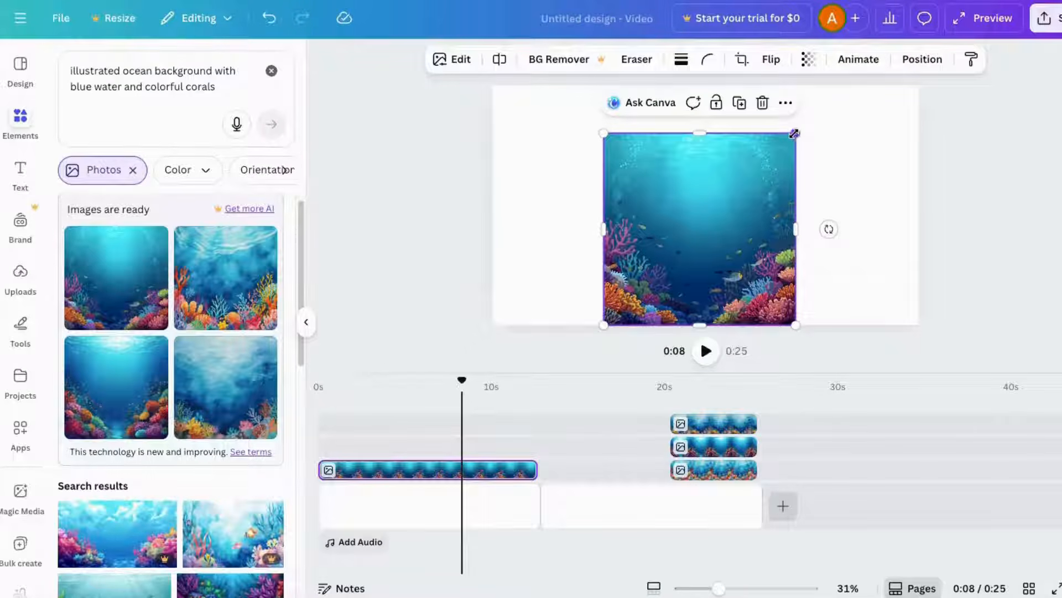
pyautogui.moveTo(795, 133); pyautogui.dragTo(839, 85)
pyautogui.moveTo(740, 161); pyautogui.dragTo(737, 161)
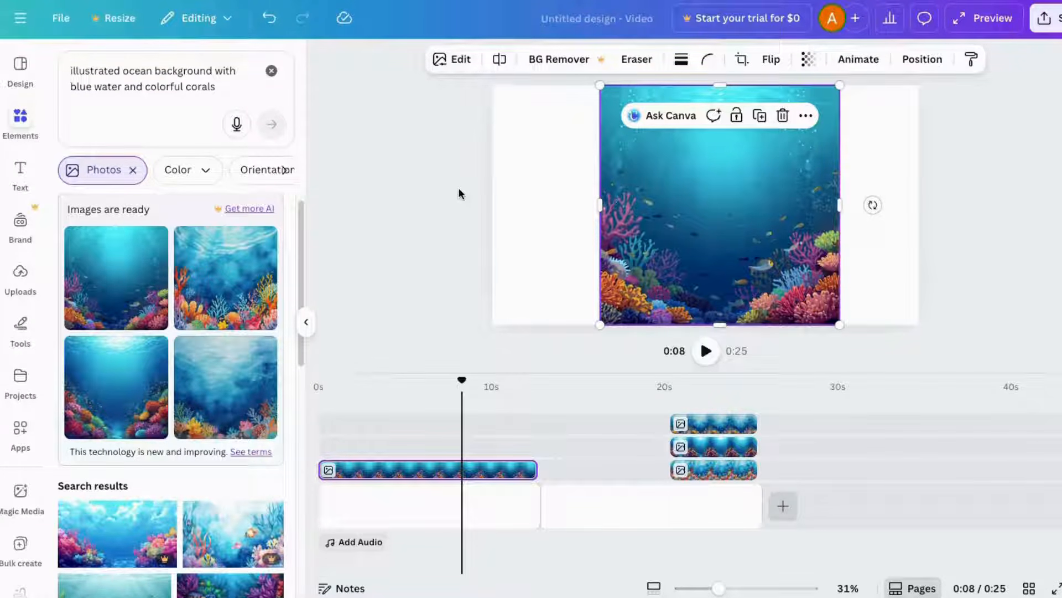
# - Open the image editing panel, then enlarge and reposition the coral image to cover the whole canvas
pyautogui.click(468, 63)
pyautogui.click(273, 264)
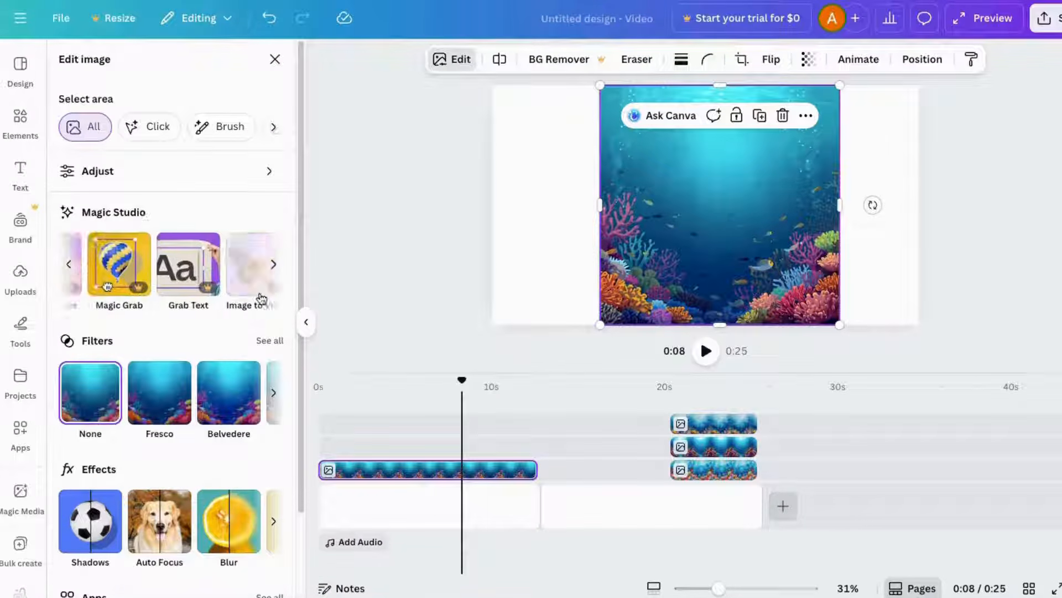
pyautogui.click(274, 264)
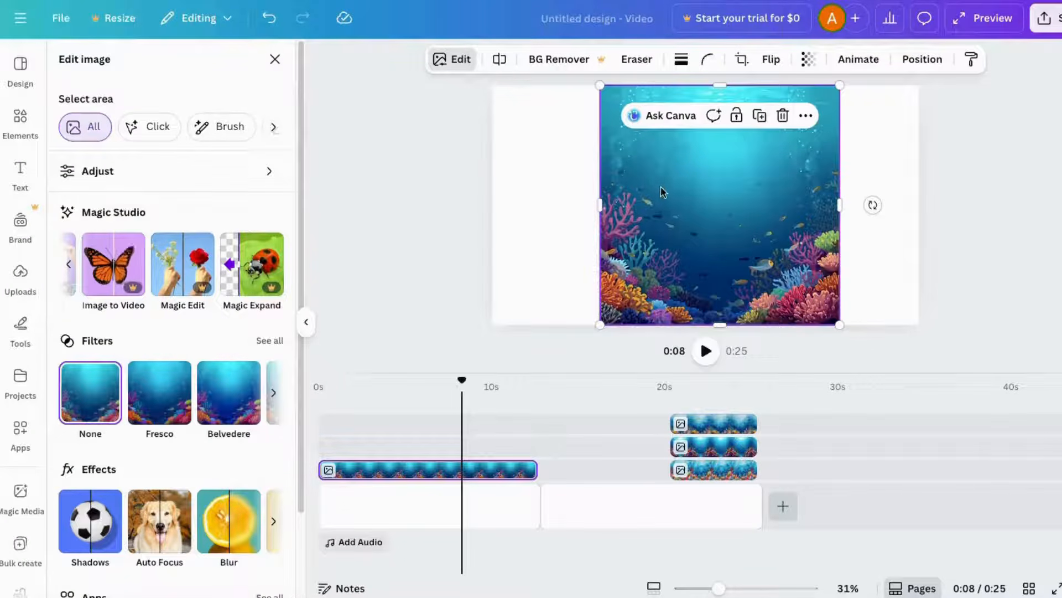
pyautogui.moveTo(596, 86); pyautogui.dragTo(367, 39)
pyautogui.moveTo(697, 294); pyautogui.dragTo(806, 337)
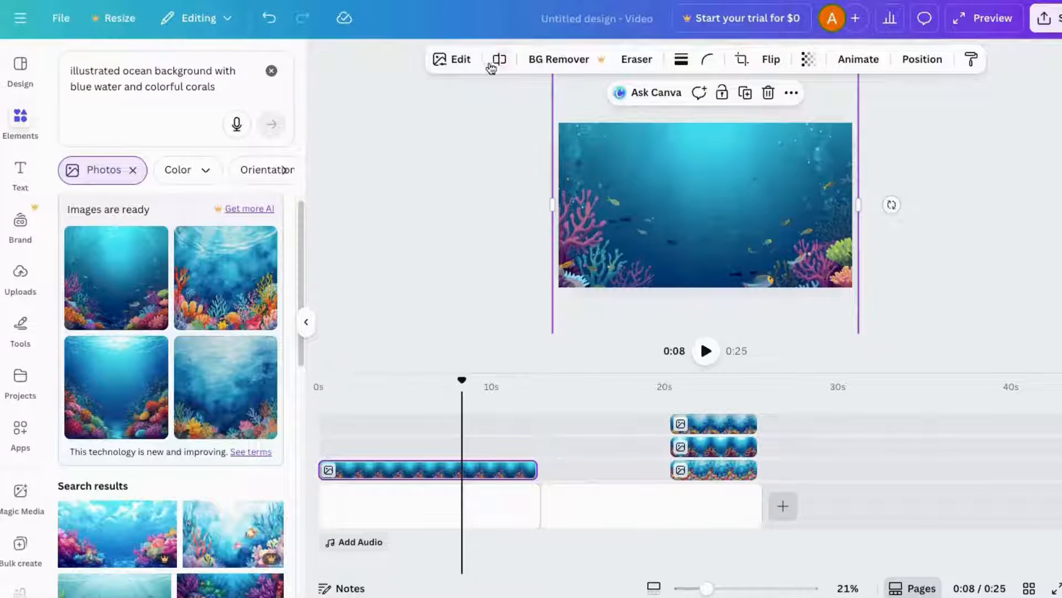
# - Adjust the image with Sharpness 13, Clarity 22, Vibrance 36, Saturation 26 and Blacks 21
pyautogui.click(460, 59)
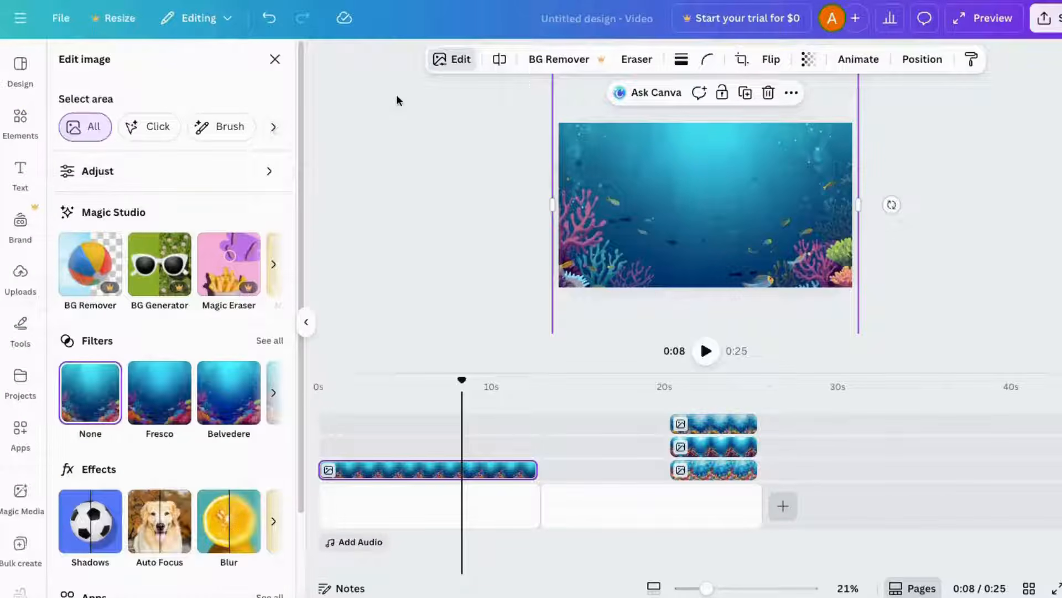
pyautogui.click(83, 171)
pyautogui.scroll(-5, 172, 382)
pyautogui.scroll(-4, 171, 382)
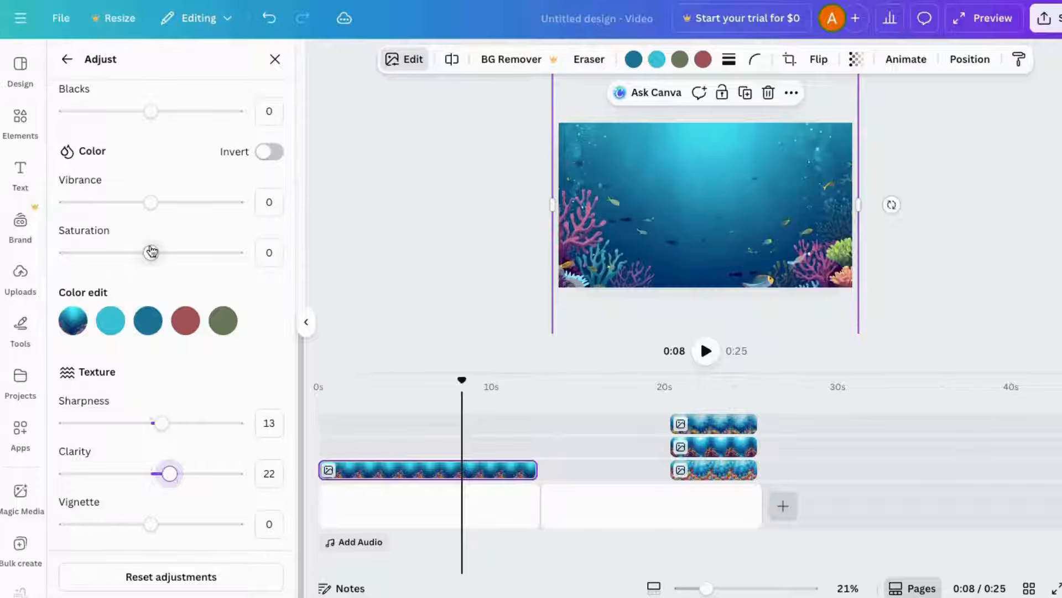
pyautogui.scroll(3, 140, 261)
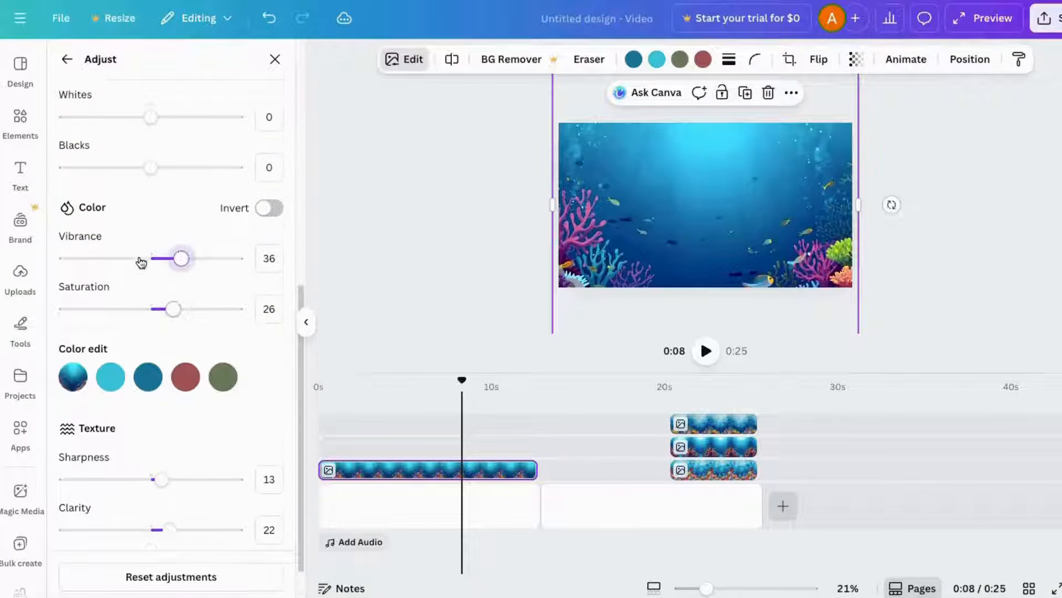
pyautogui.moveTo(154, 213); pyautogui.dragTo(170, 211)
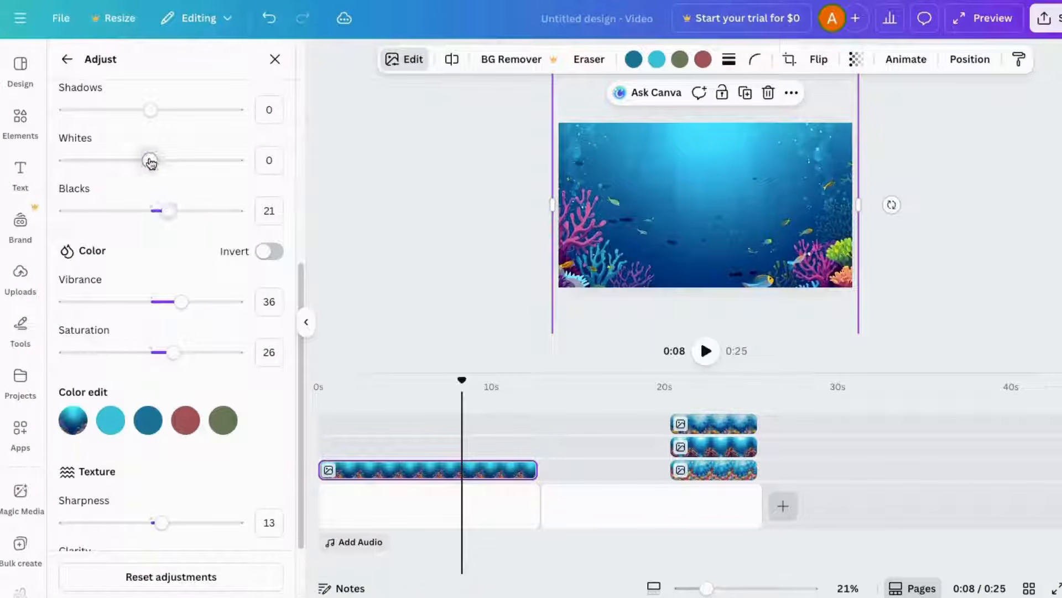
# - Raise the image's Whites adjustment slightly and close the Adjust panel
pyautogui.moveTo(150, 161); pyautogui.dragTo(173, 160)
pyautogui.scroll(5, 102, 257)
pyautogui.click(275, 59)
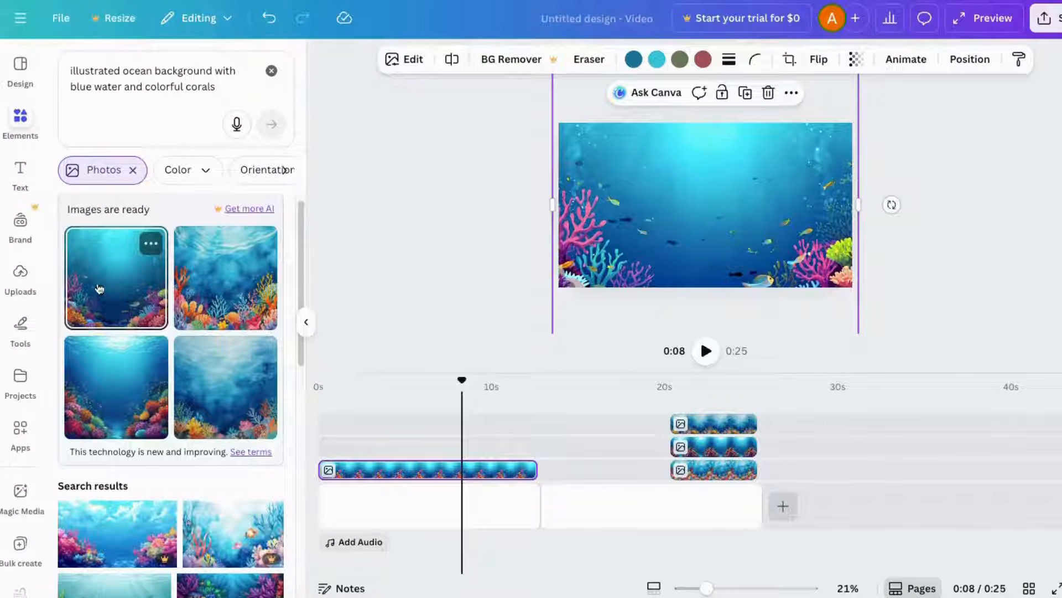
# - Search the elements library for fish swimming
pyautogui.moveTo(629, 224)
pyautogui.mouseDown()
pyautogui.moveTo(639, 155)
pyautogui.moveTo(631, 227)
pyautogui.mouseUp()
pyautogui.click(514, 294)
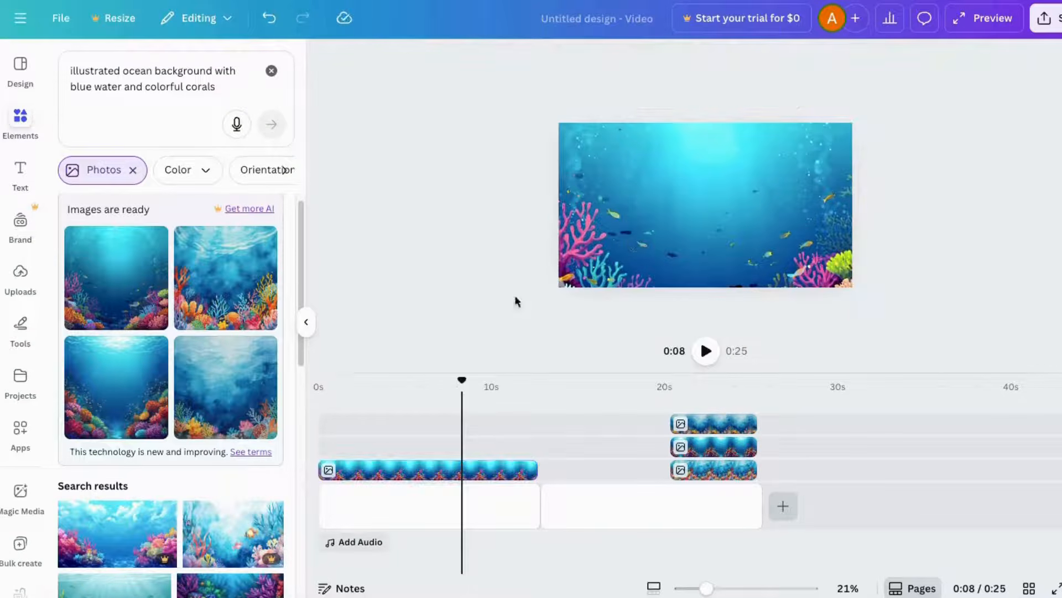
pyautogui.moveTo(705, 589); pyautogui.dragTo(718, 588)
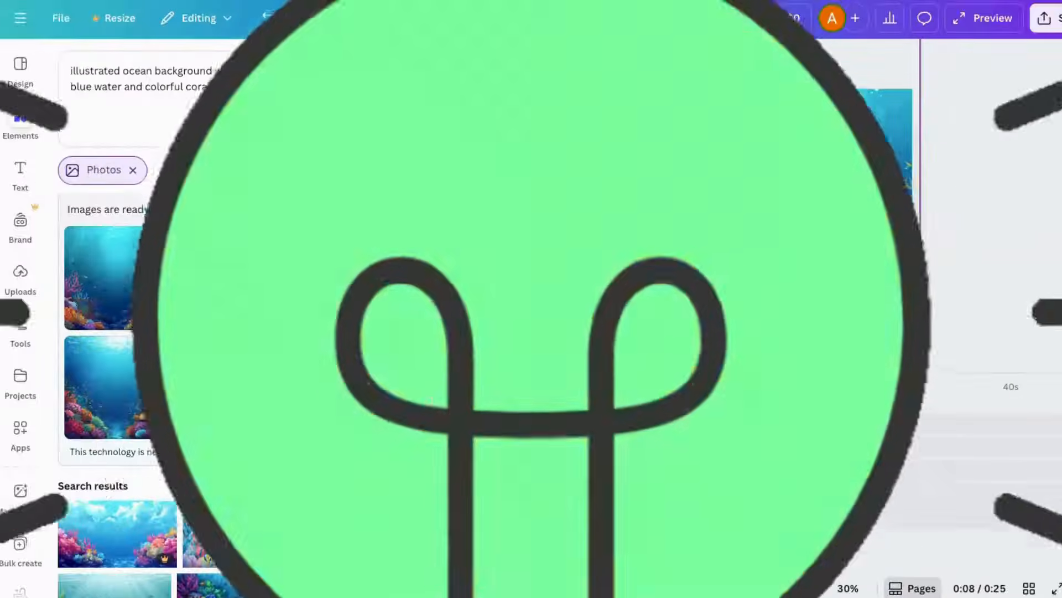
pyautogui.click(674, 219)
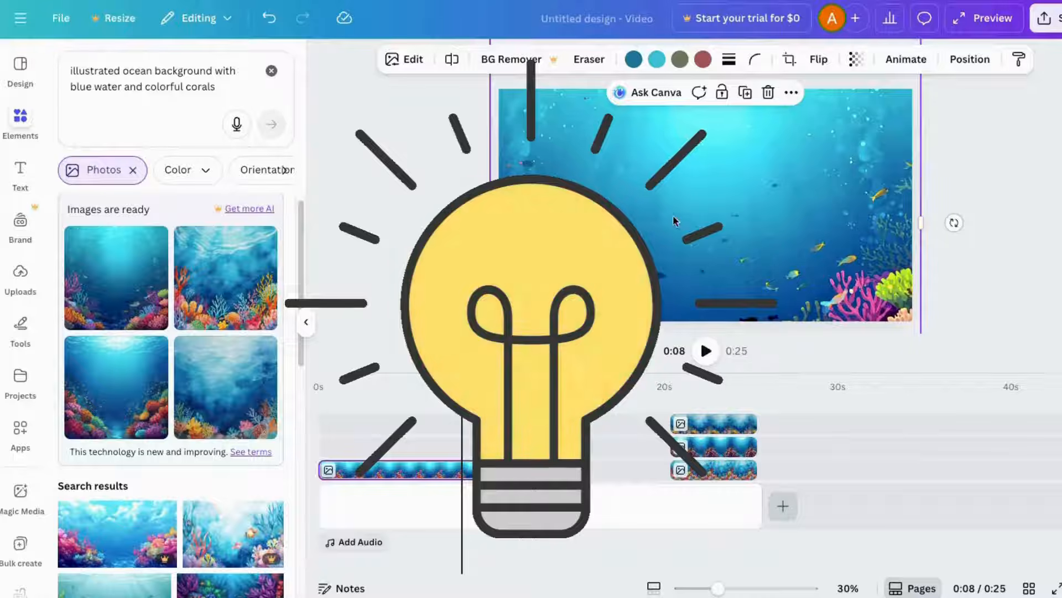
pyautogui.scroll(-1, 190, 451)
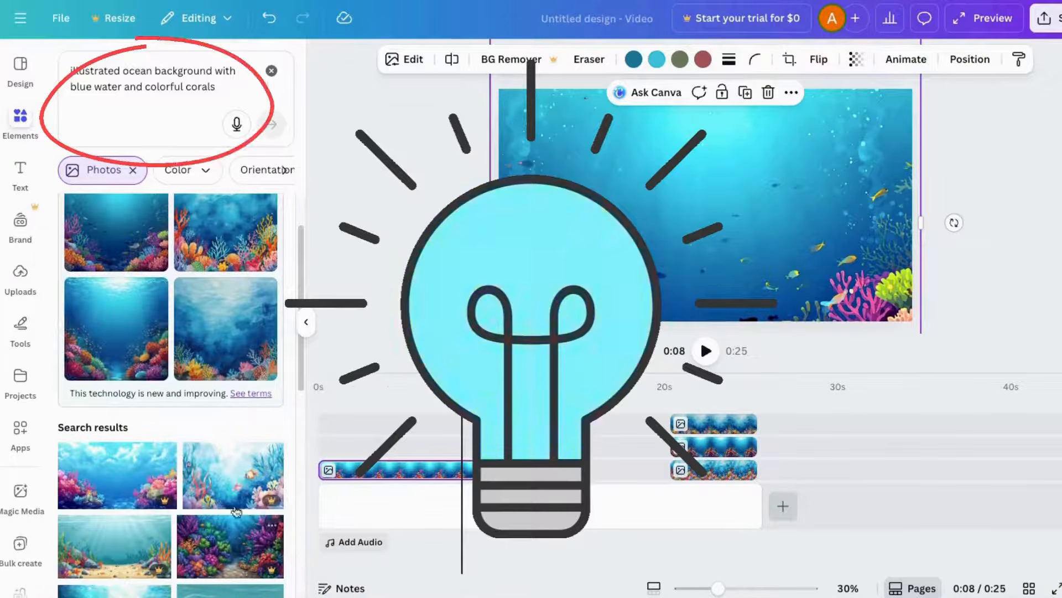
pyautogui.click(271, 70)
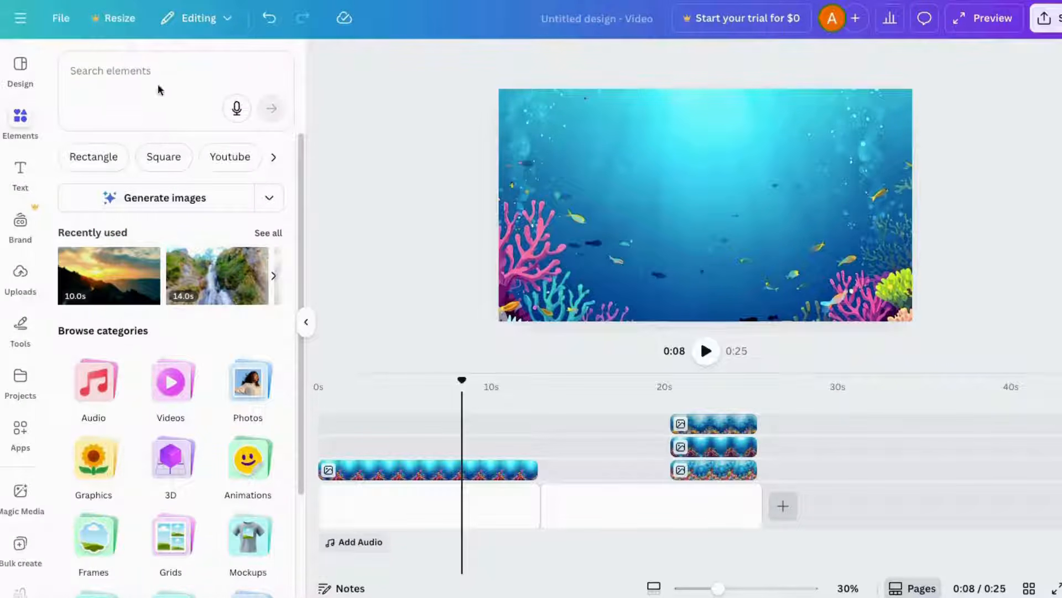
pyautogui.click(133, 71)
pyautogui.write('fish swimming')
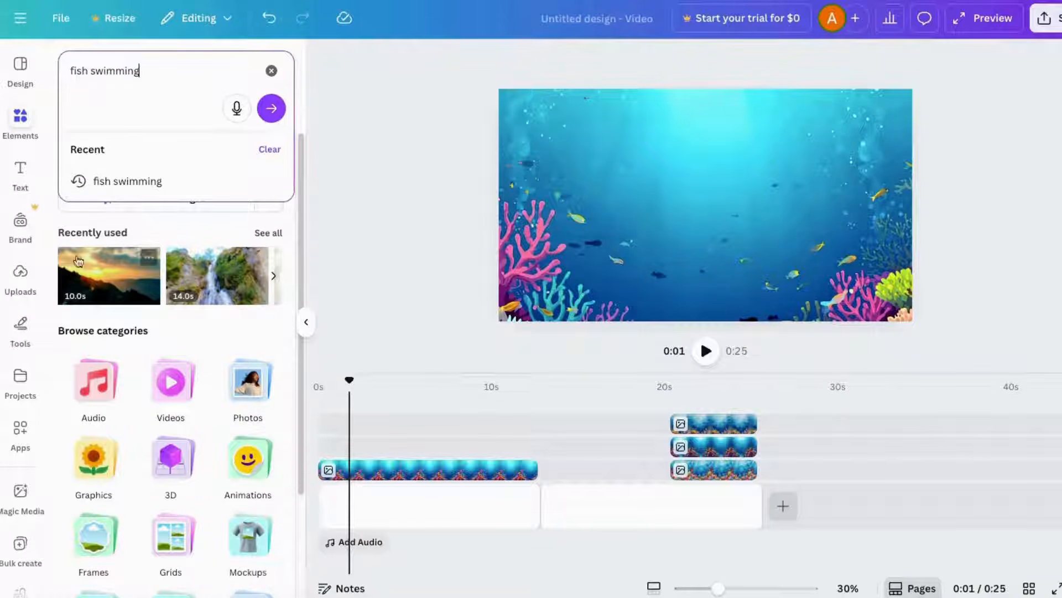
pyautogui.click(112, 181)
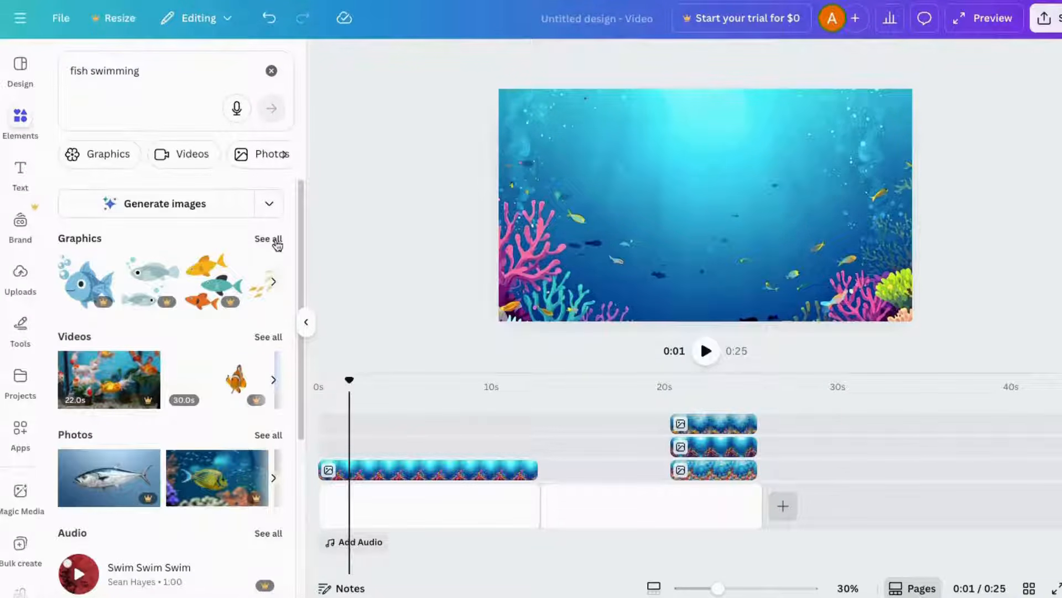
# - Show all graphics results for the search and filter them to animated ones only
pyautogui.click(276, 242)
pyautogui.click(287, 156)
pyautogui.click(283, 155)
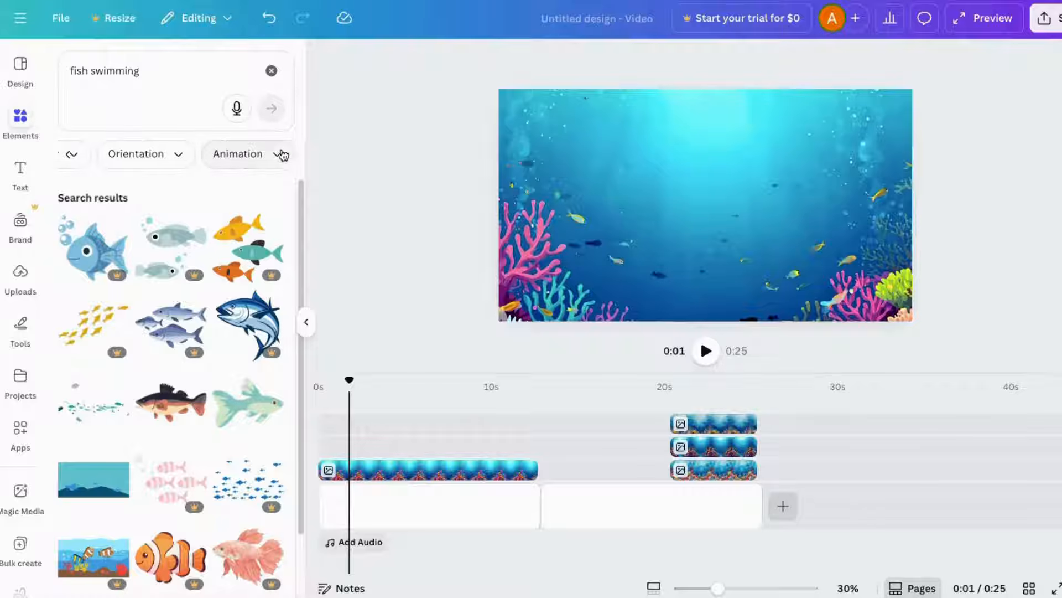
pyautogui.click(239, 157)
pyautogui.click(100, 221)
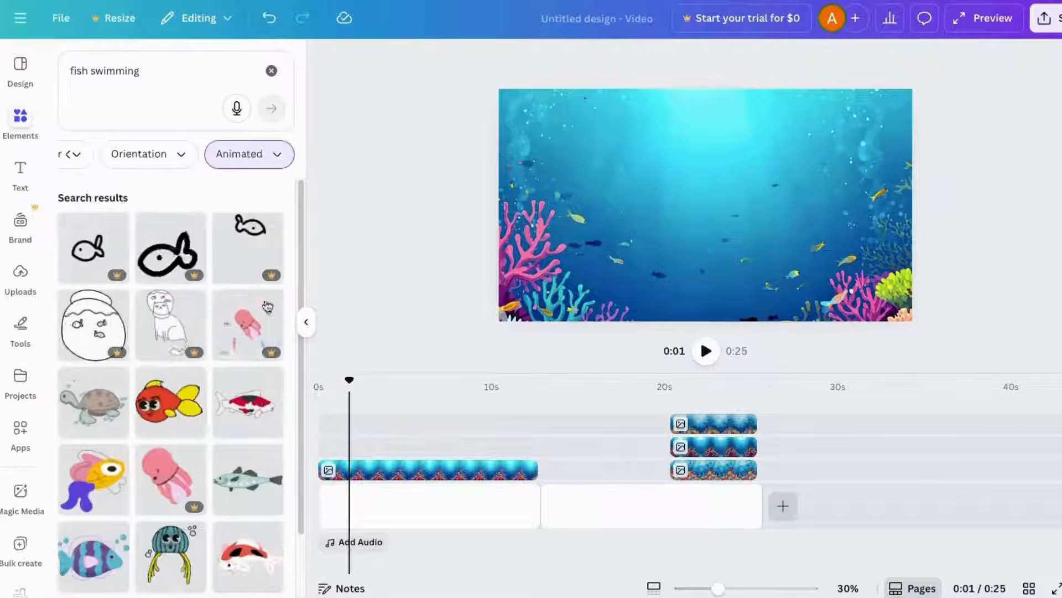
# - Add an animated striped fish to the left of the scene and an animated green fish on the right
pyautogui.scroll(-3, 220, 504)
pyautogui.scroll(-3, 206, 500)
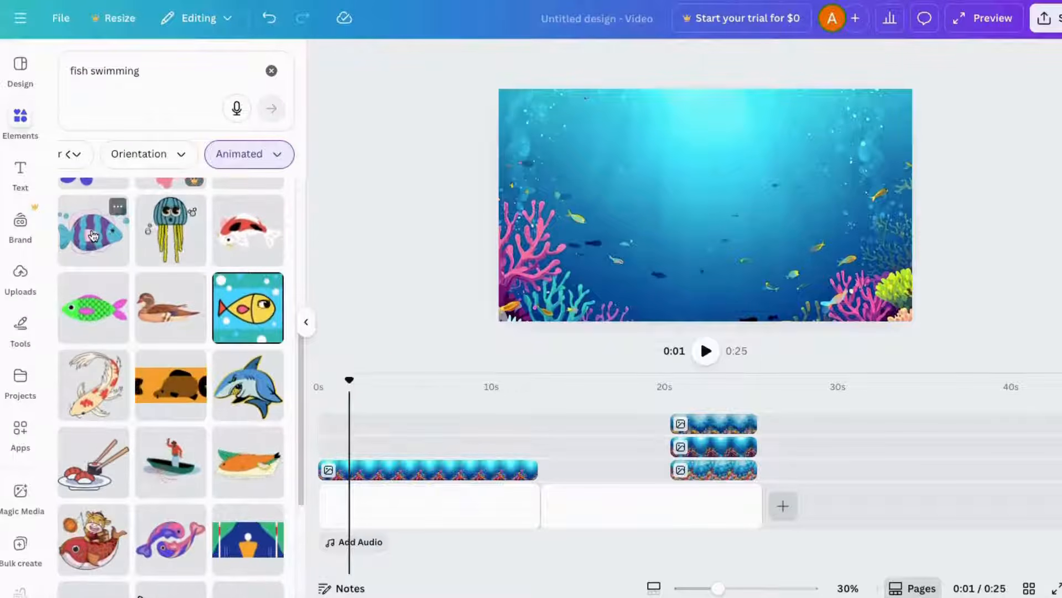
pyautogui.moveTo(95, 235); pyautogui.dragTo(368, 446)
pyautogui.moveTo(828, 112); pyautogui.dragTo(656, 279)
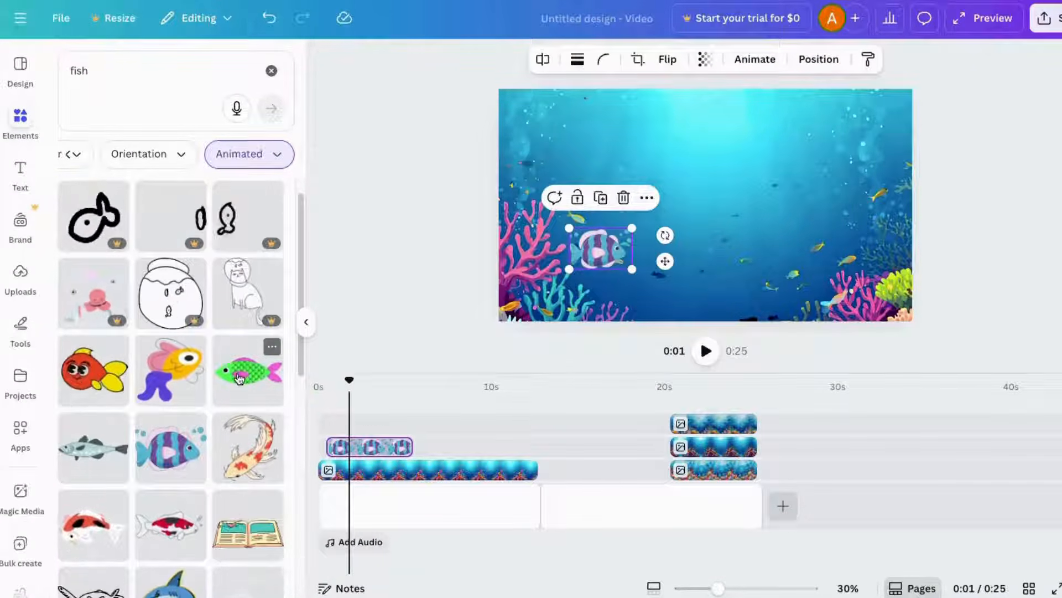
pyautogui.moveTo(239, 378); pyautogui.dragTo(360, 424)
pyautogui.moveTo(517, 133); pyautogui.dragTo(800, 214)
pyautogui.scroll(-3, 98, 352)
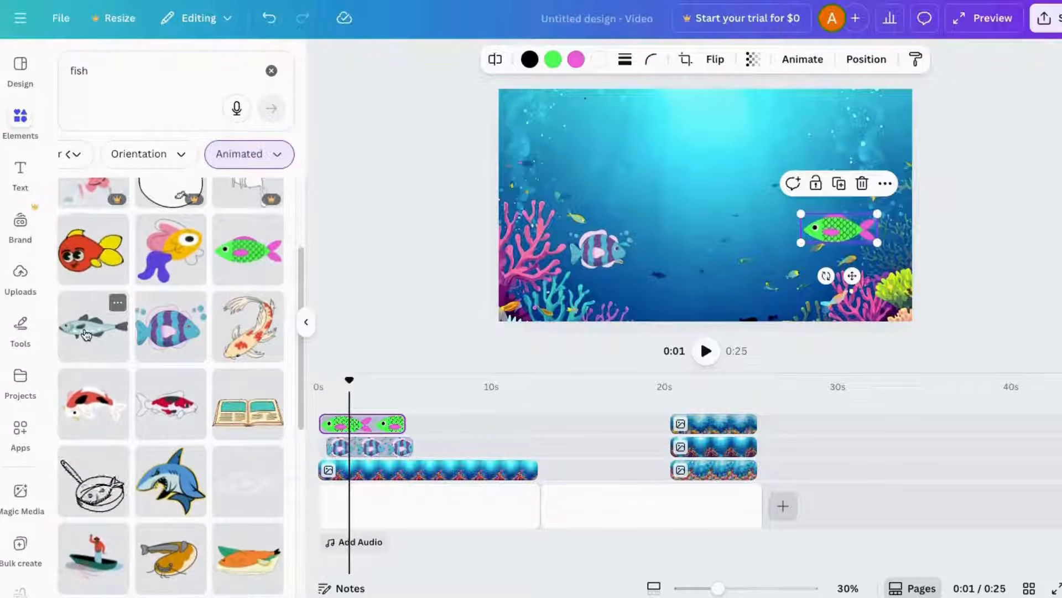
# - Add an animated grey fish and shrink it into the lower right corner of the scene
pyautogui.moveTo(98, 352); pyautogui.dragTo(400, 412)
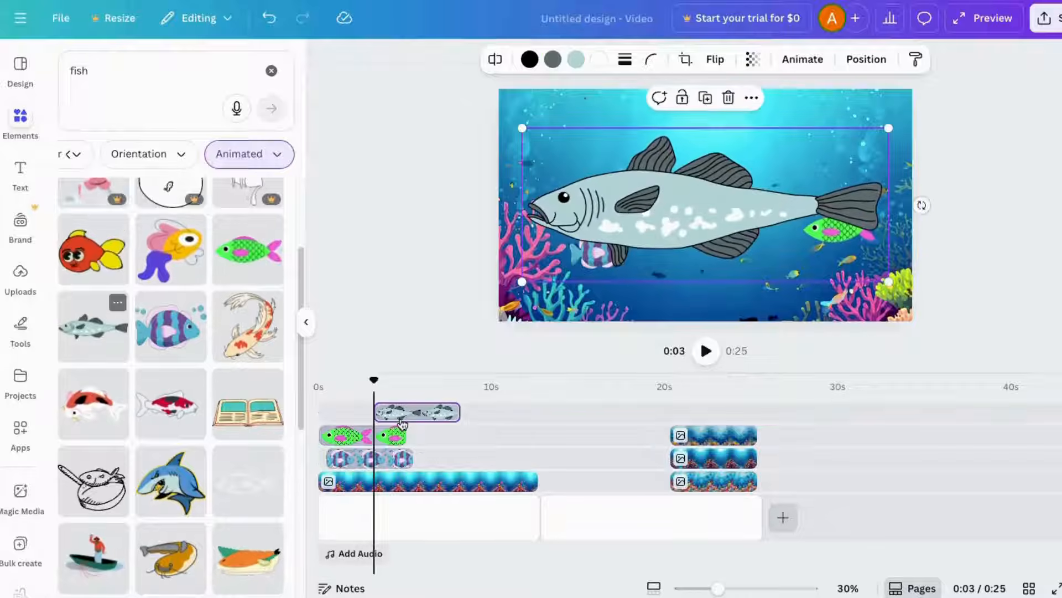
pyautogui.moveTo(519, 126); pyautogui.dragTo(794, 258)
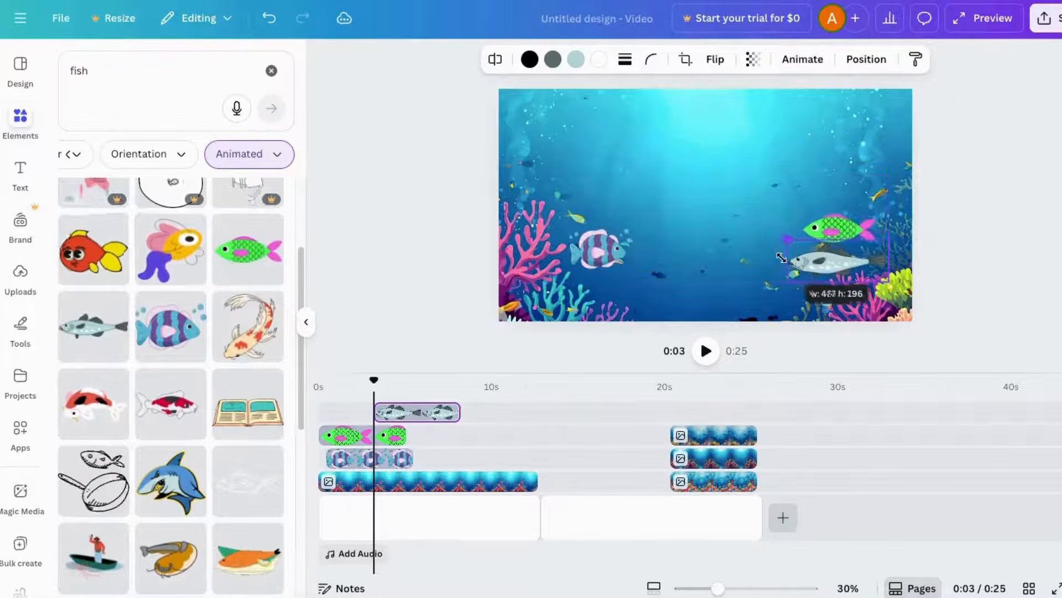
# - Search the elements for sharks
pyautogui.click(89, 70)
pyautogui.write('sharks')
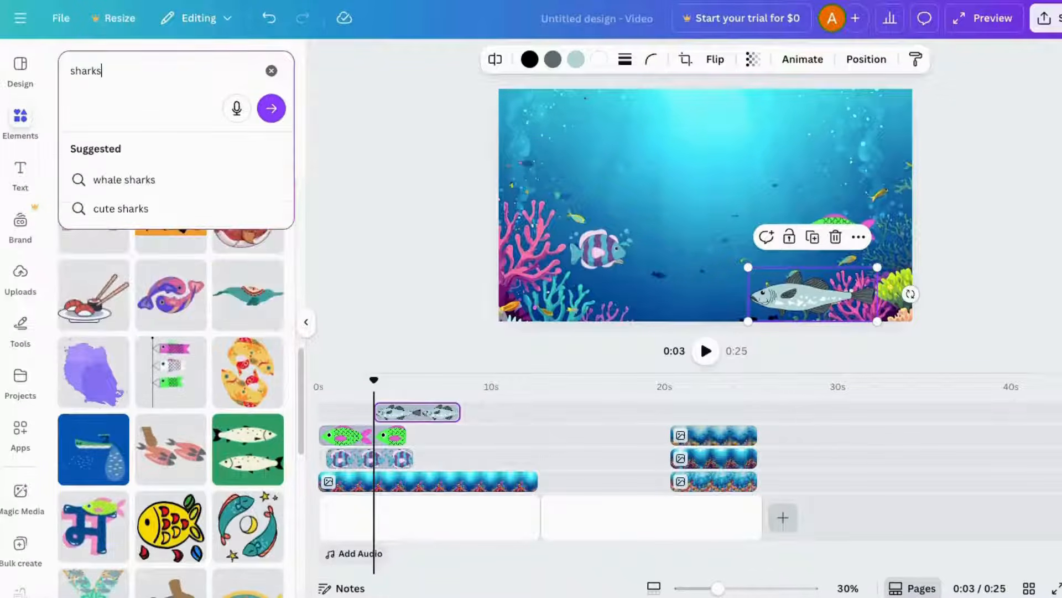
pyautogui.press('Return')
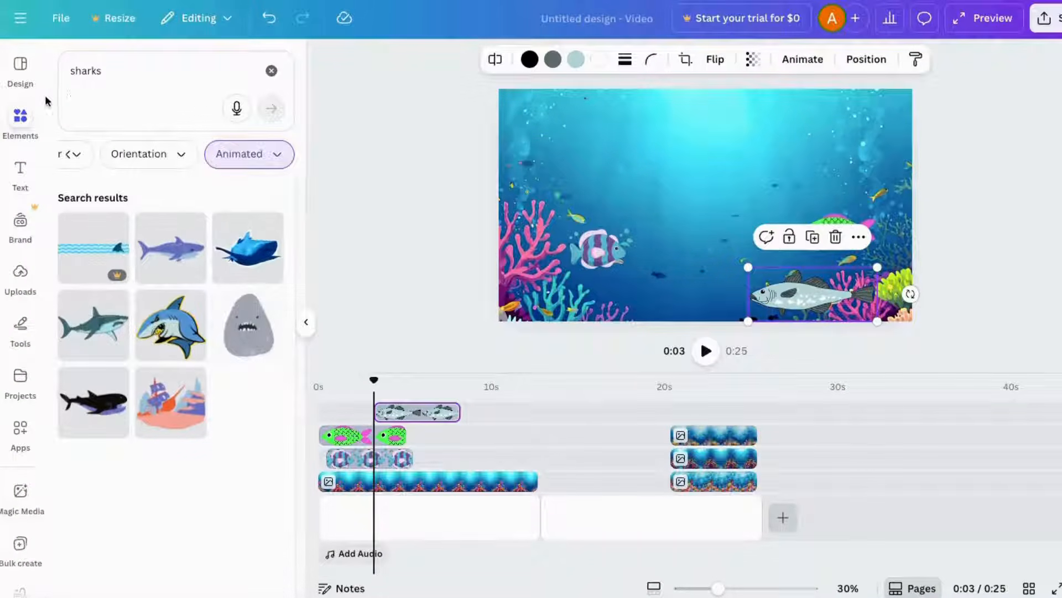
# - Add the animated purple shark to the design and shrink it into the upper left area
pyautogui.click(344, 165)
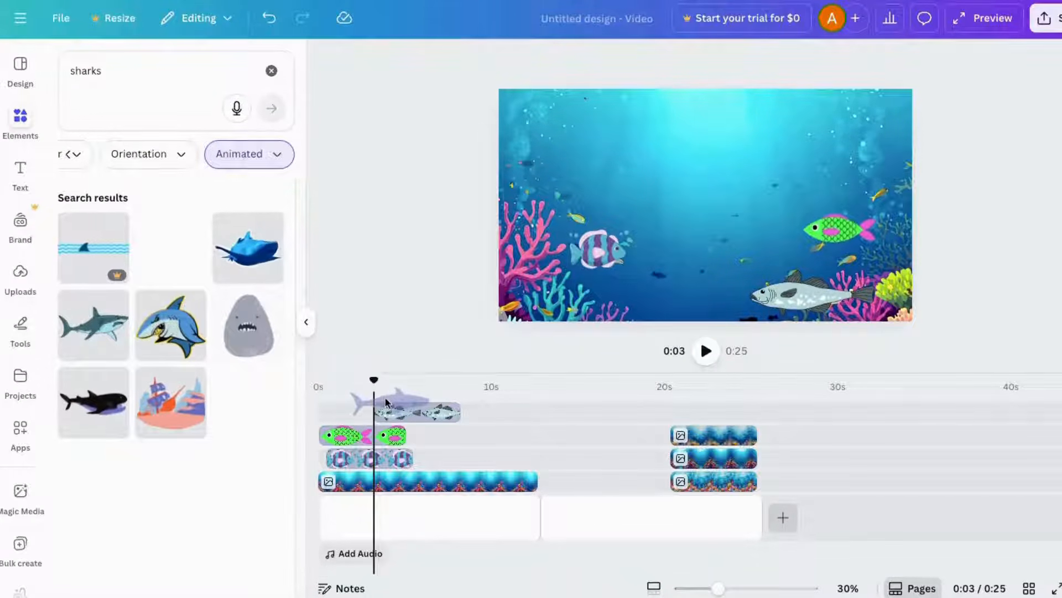
pyautogui.moveTo(386, 402); pyautogui.dragTo(471, 406)
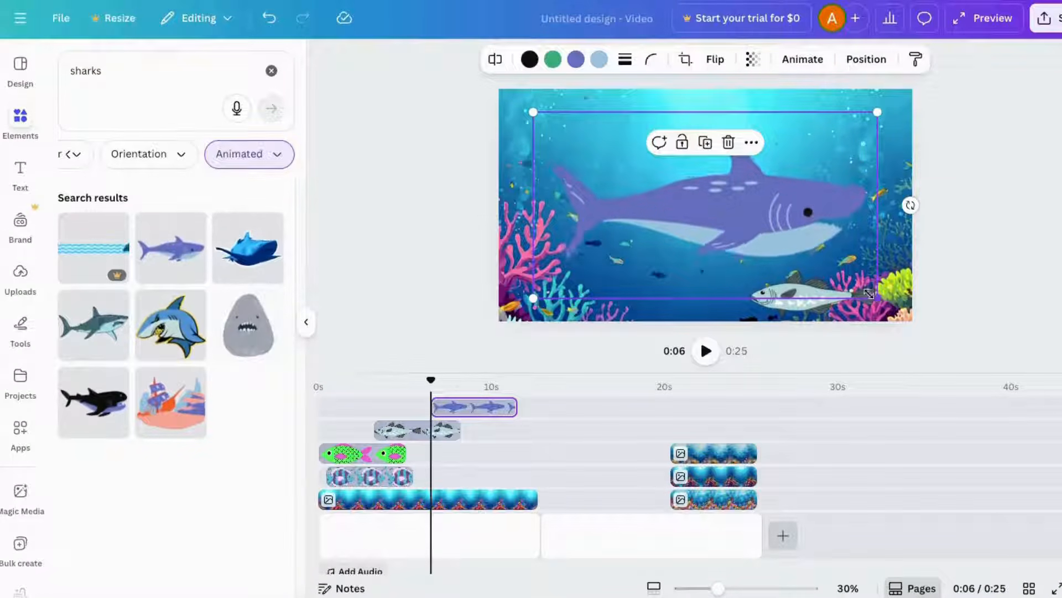
pyautogui.moveTo(868, 294); pyautogui.dragTo(785, 244)
pyautogui.moveTo(694, 183); pyautogui.dragTo(689, 166)
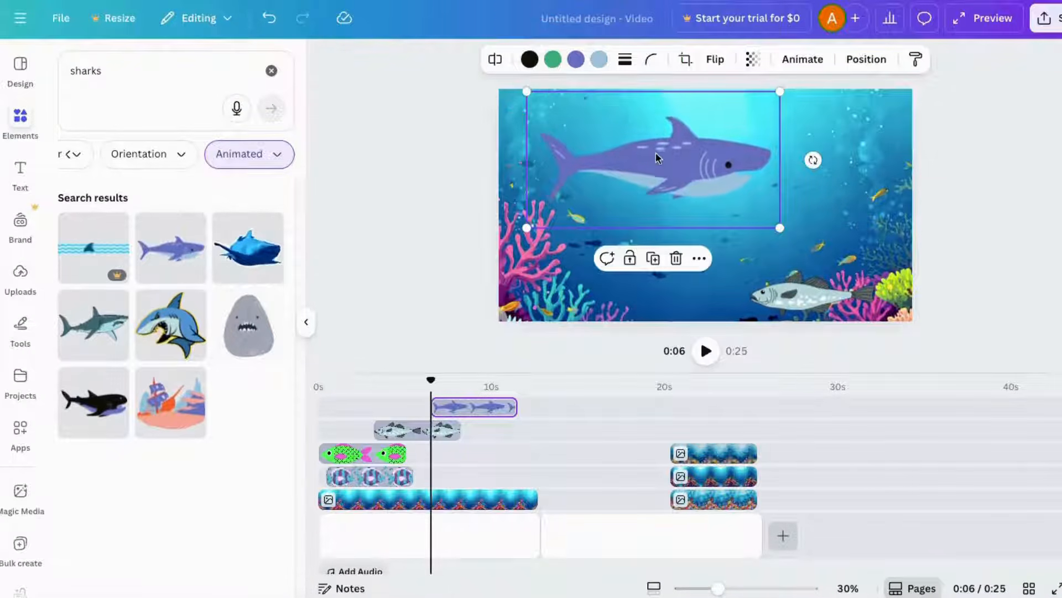
# - Search the elements for turtle
pyautogui.click(805, 314)
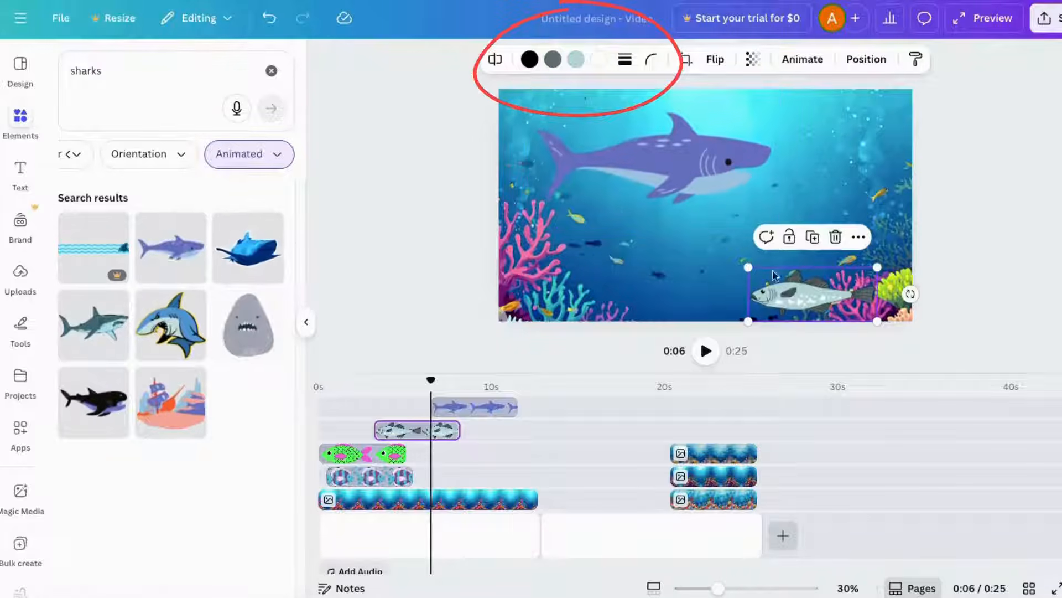
pyautogui.click(377, 454)
pyautogui.click(356, 479)
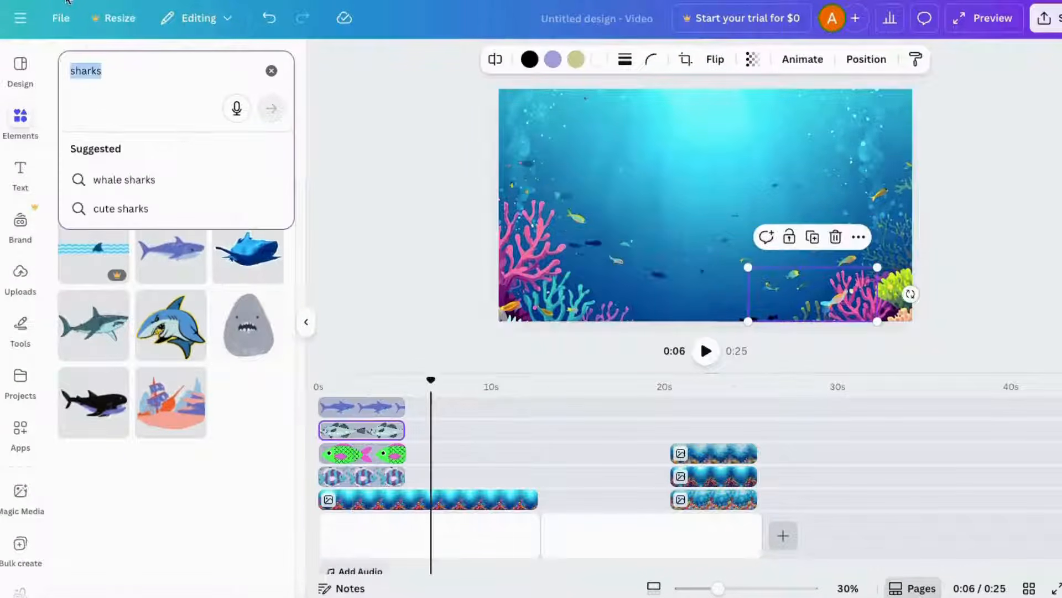
pyautogui.write('turtle')
pyautogui.press('Return')
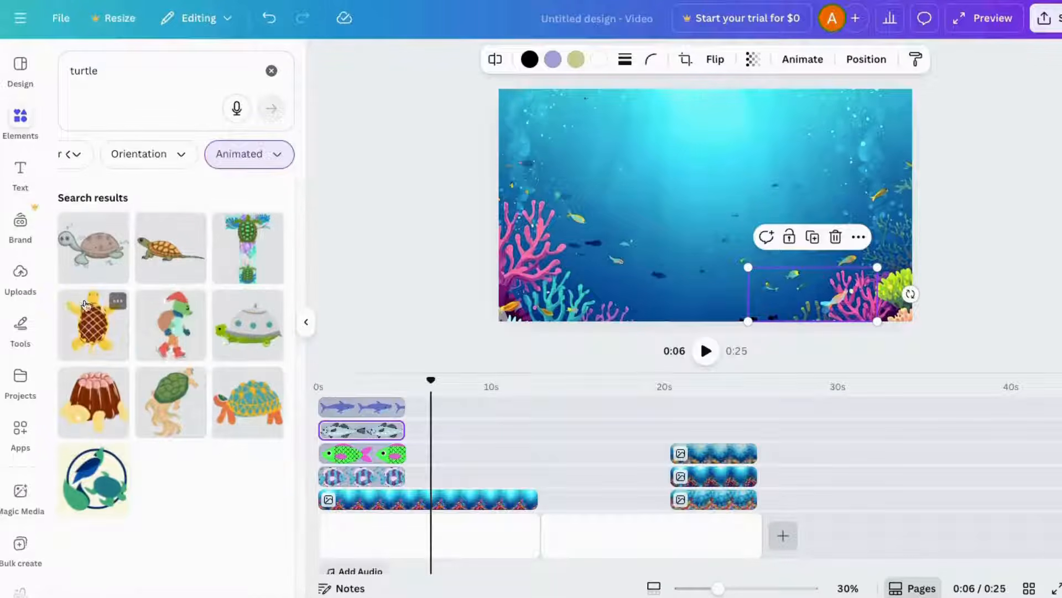
# - Add the animated brown turtle, shrink it and place it in the upper right of the scene
pyautogui.moveTo(91, 256); pyautogui.dragTo(374, 405)
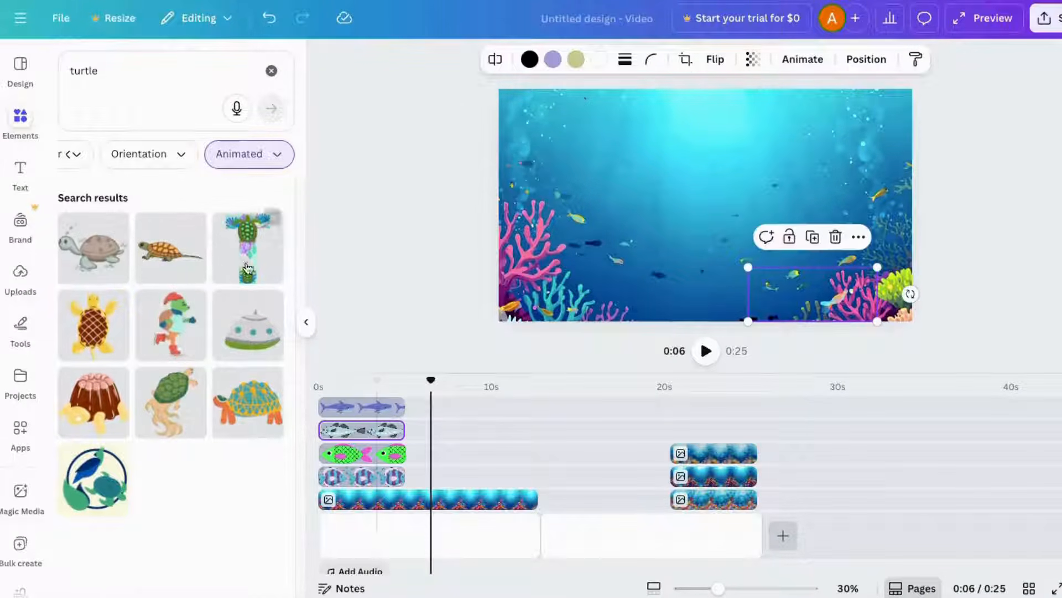
pyautogui.moveTo(91, 243); pyautogui.dragTo(311, 334)
pyautogui.moveTo(351, 387); pyautogui.dragTo(368, 395)
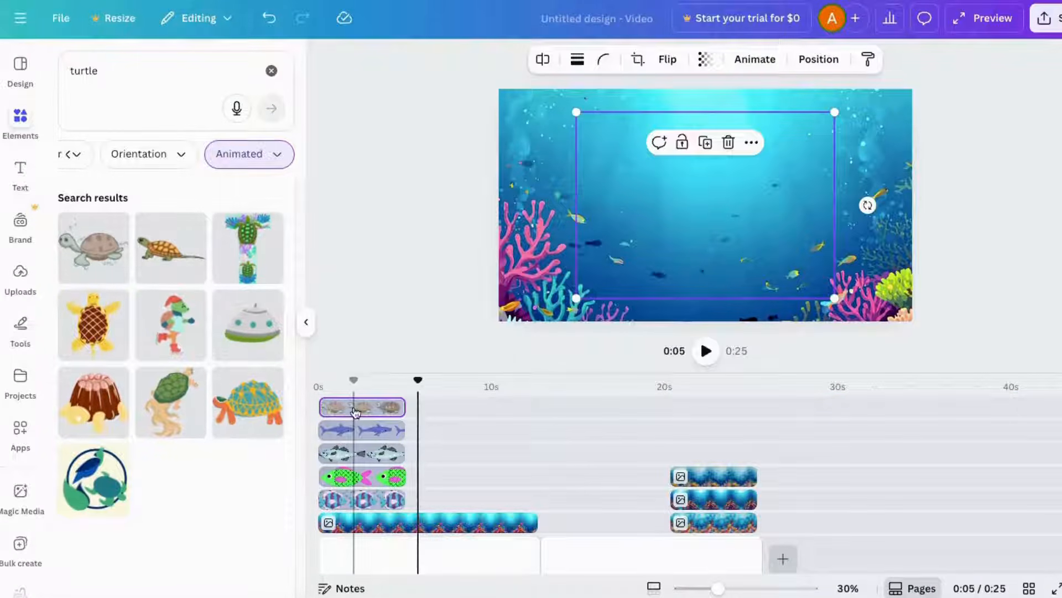
pyautogui.click(355, 412)
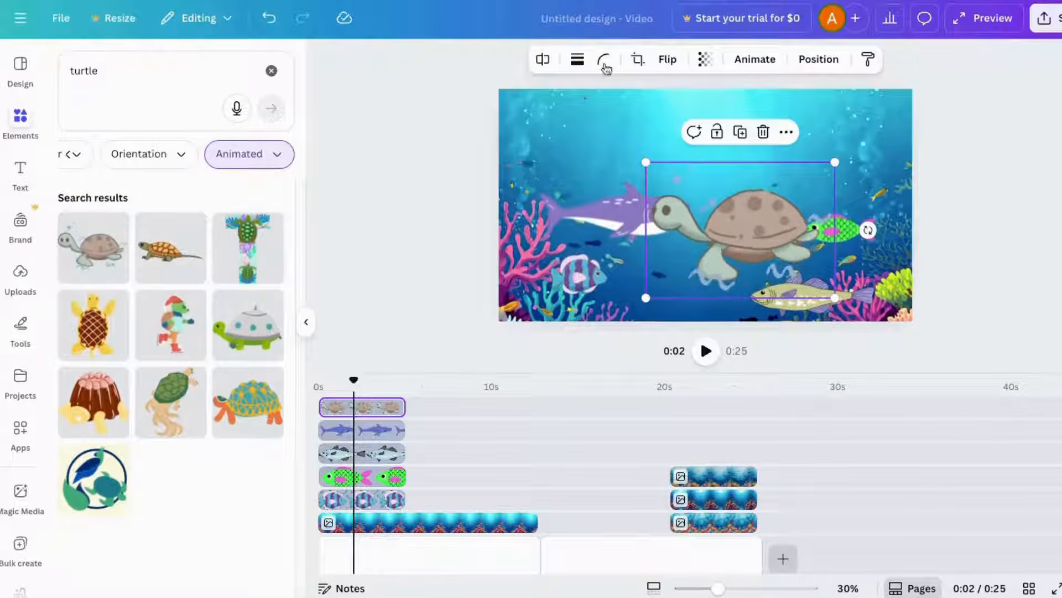
pyautogui.moveTo(761, 236); pyautogui.dragTo(804, 192)
pyautogui.moveTo(879, 118); pyautogui.dragTo(842, 152)
pyautogui.moveTo(787, 217); pyautogui.dragTo(849, 200)
# - Fine-tune the positions of the shark at top left, the turtle and the grey fish at bottom right
pyautogui.moveTo(621, 214); pyautogui.dragTo(605, 139)
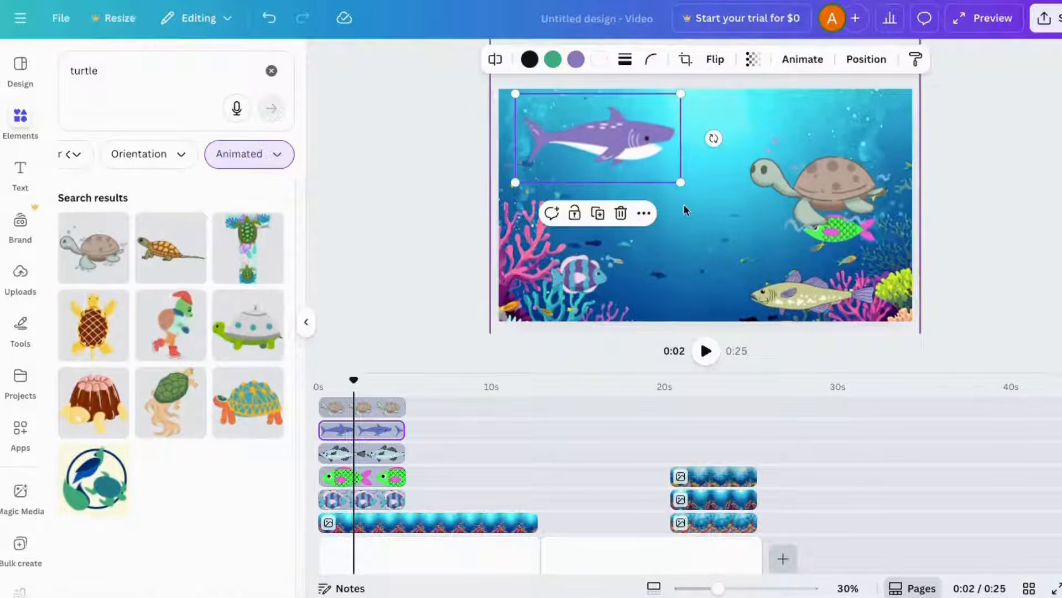
pyautogui.click(769, 166)
pyautogui.moveTo(750, 135); pyautogui.dragTo(773, 148)
pyautogui.click(780, 296)
pyautogui.moveTo(750, 267); pyautogui.dragTo(773, 277)
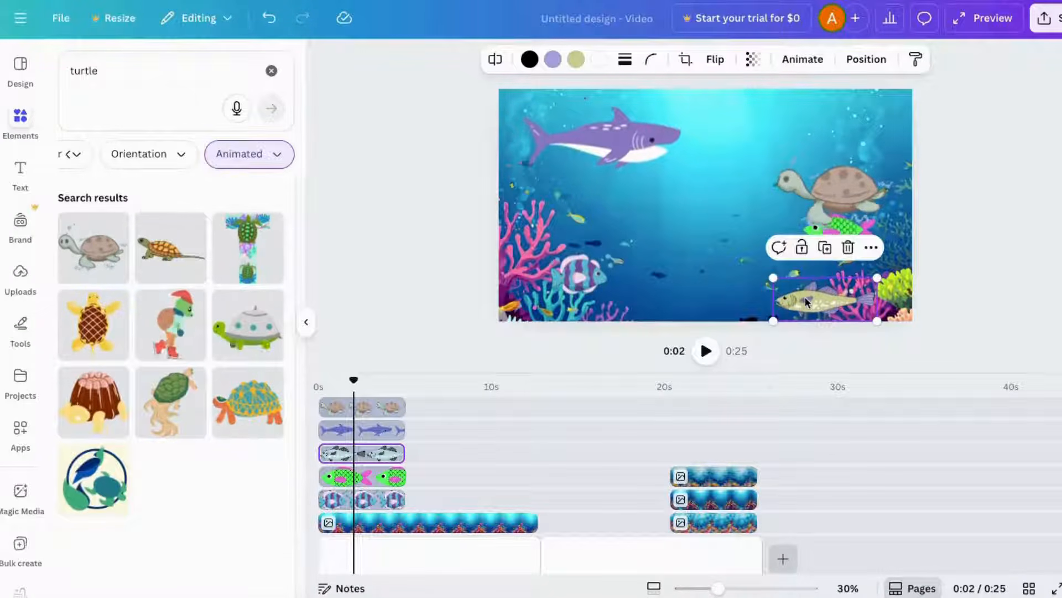
pyautogui.press('Escape')
# - Move the shark just off the canvas's left edge and draw a custom animation path carrying it across to the right
pyautogui.click(633, 141)
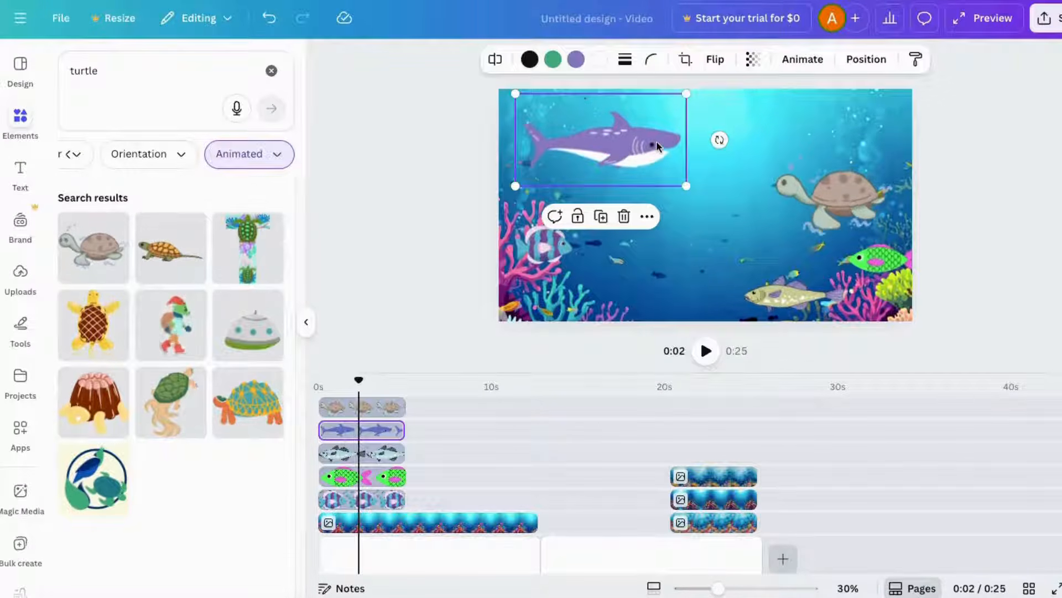
pyautogui.moveTo(658, 142); pyautogui.dragTo(479, 125)
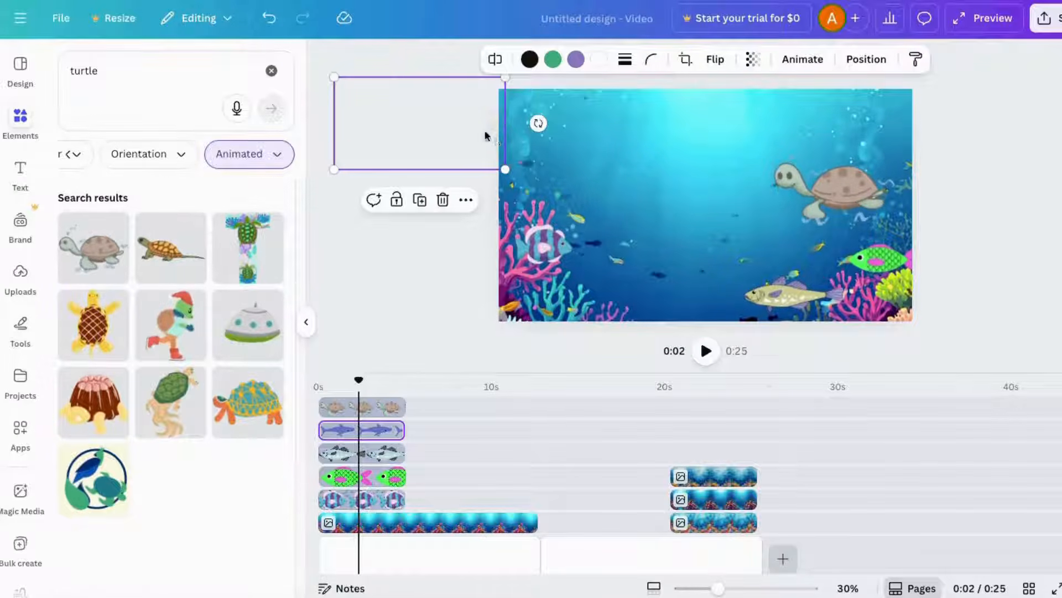
pyautogui.click(804, 61)
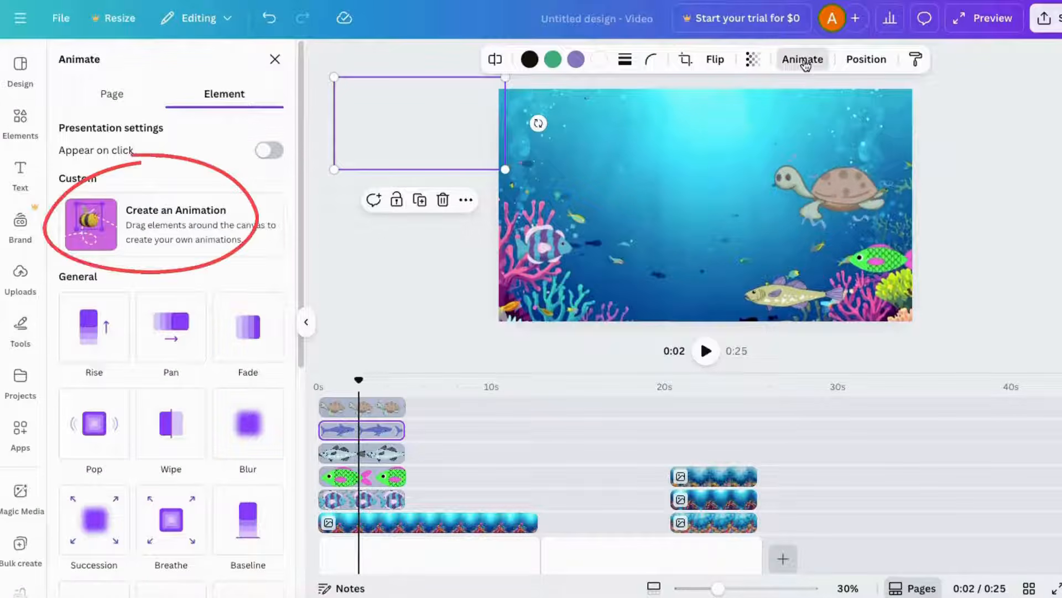
pyautogui.click(230, 211)
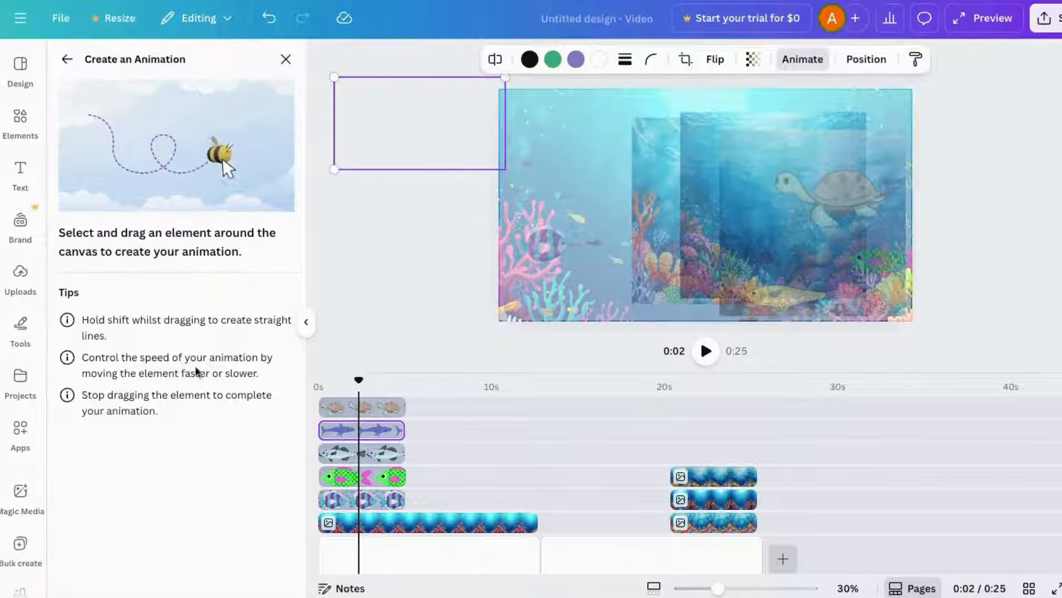
pyautogui.moveTo(503, 133)
pyautogui.mouseDown()
pyautogui.moveTo(536, 118)
pyautogui.moveTo(649, 114)
pyautogui.moveTo(970, 125)
pyautogui.moveTo(1026, 123)
pyautogui.moveTo(1042, 108)
pyautogui.mouseUp()
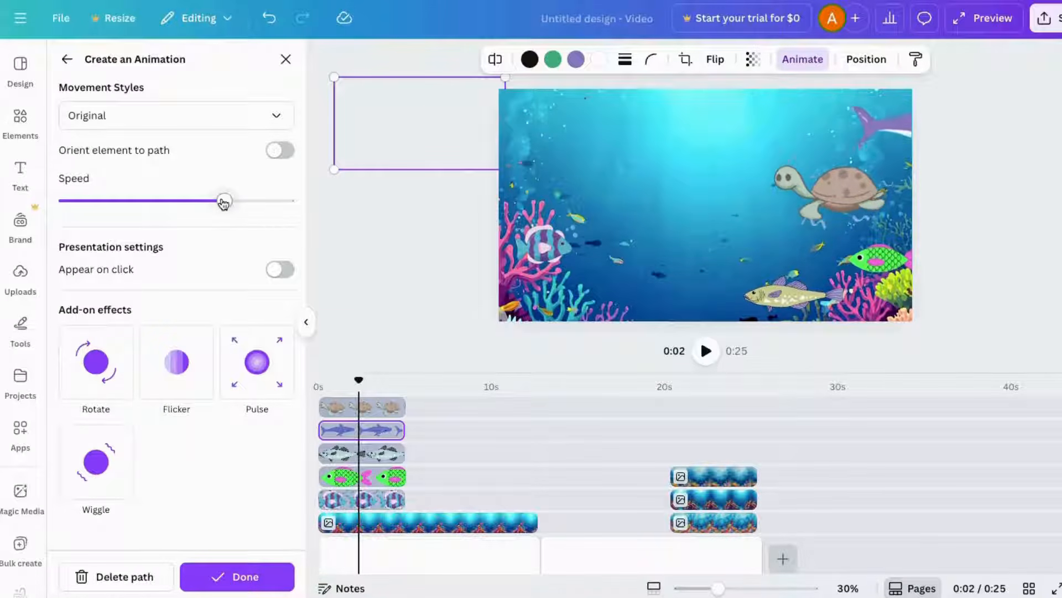
# - Set the shark animation's speed to the minimum and finish the custom animation
pyautogui.moveTo(224, 202); pyautogui.dragTo(80, 205)
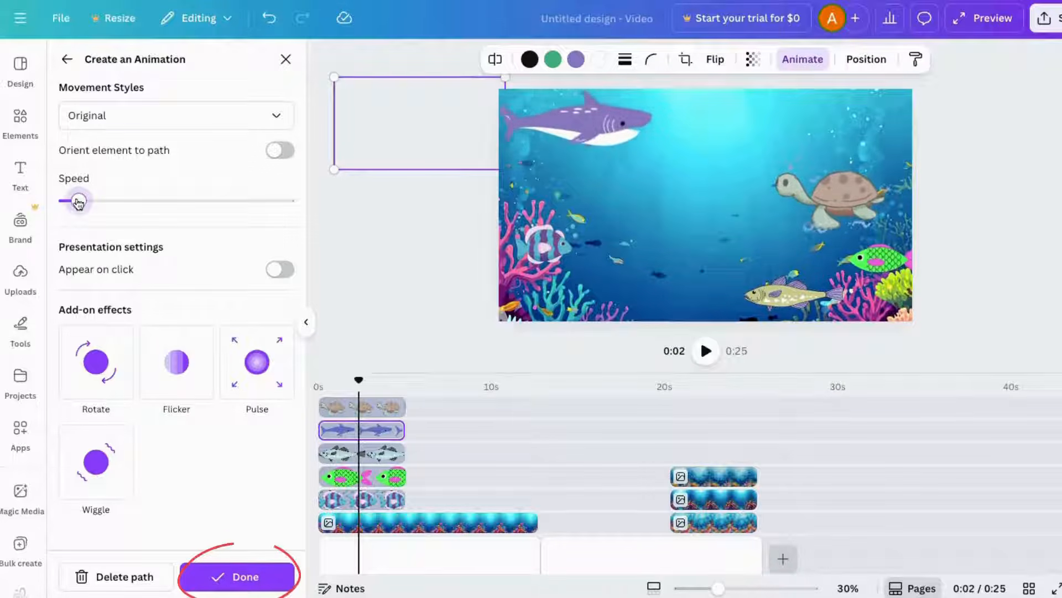
pyautogui.click(83, 123)
pyautogui.click(83, 214)
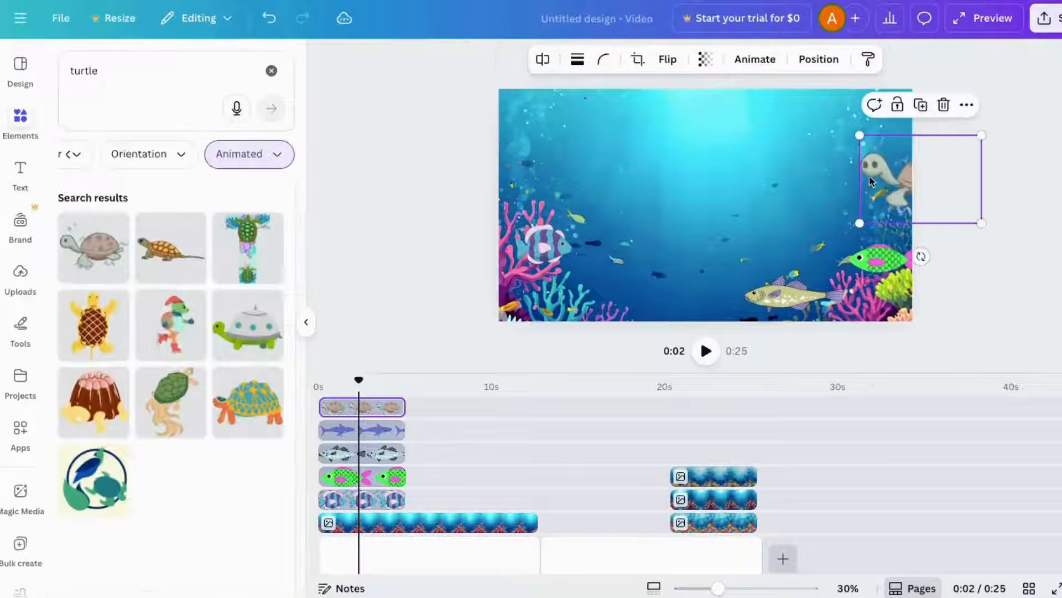
# - Draw a custom animation path moving the turtle from just off the canvas's right edge across to the left, at minimum speed
pyautogui.moveTo(870, 177); pyautogui.dragTo(911, 202)
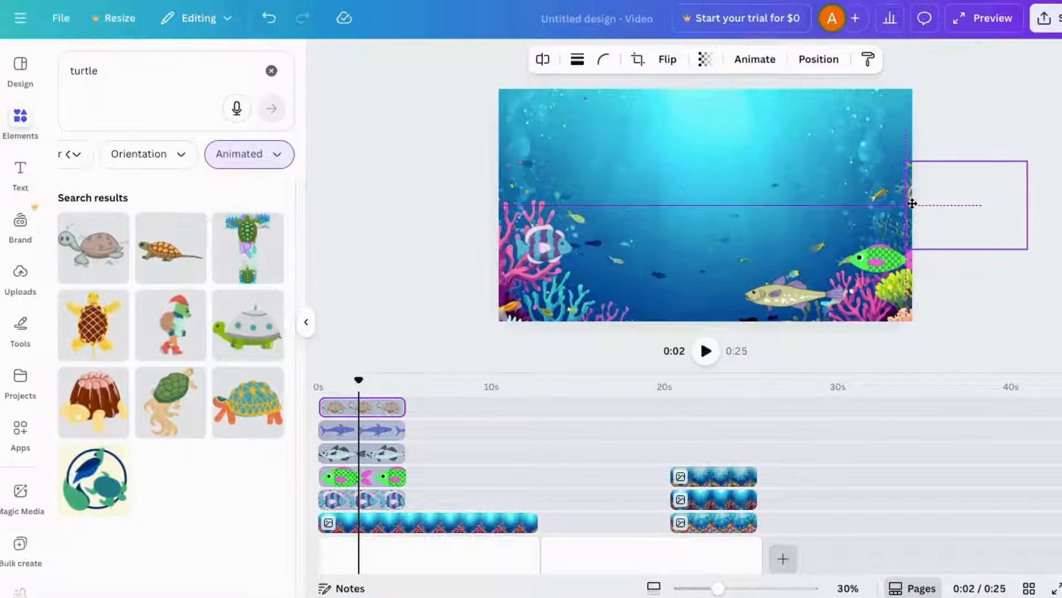
pyautogui.click(755, 59)
pyautogui.click(166, 222)
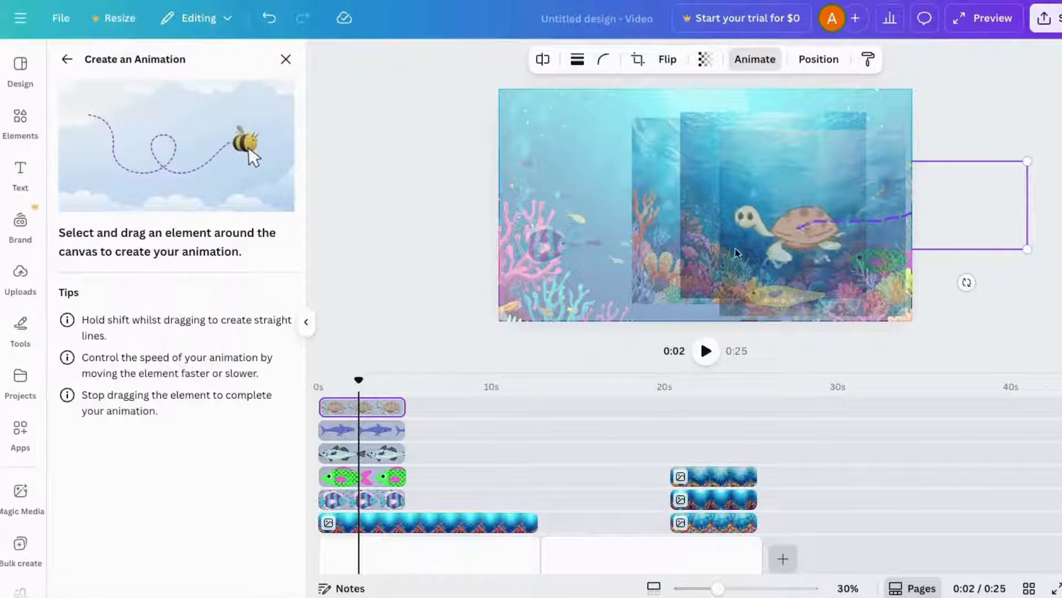
pyautogui.moveTo(655, 255)
pyautogui.mouseDown()
pyautogui.moveTo(598, 232)
pyautogui.moveTo(446, 216)
pyautogui.mouseUp()
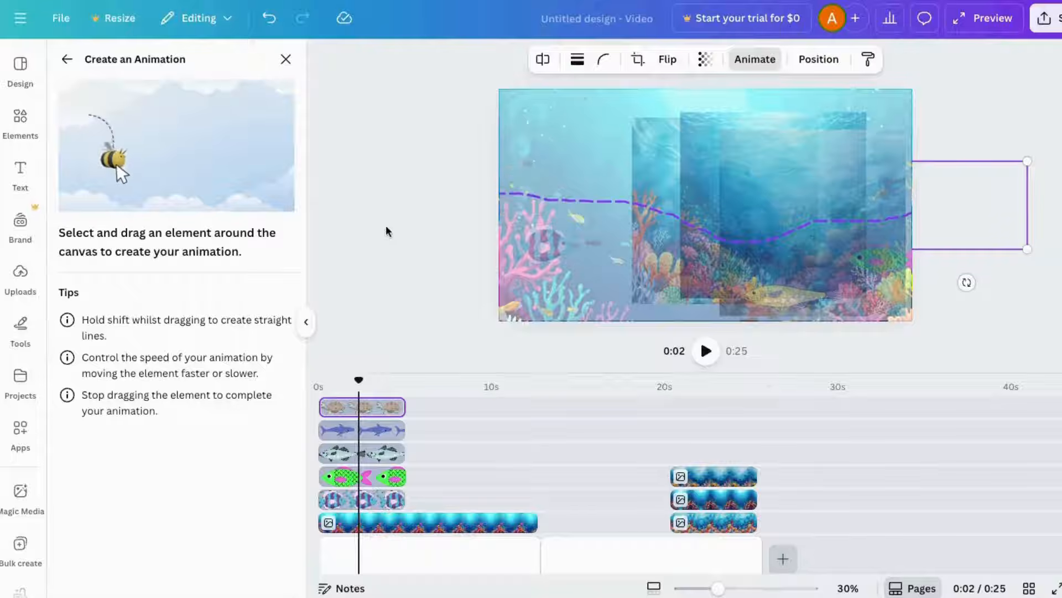
pyautogui.moveTo(386, 231); pyautogui.dragTo(381, 225)
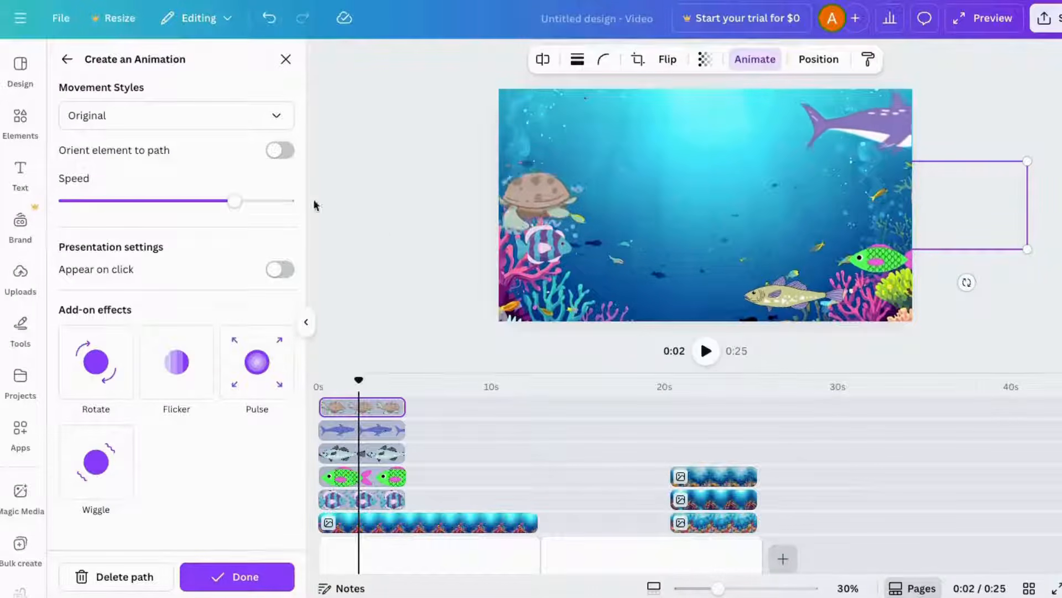
pyautogui.moveTo(234, 201); pyautogui.dragTo(72, 201)
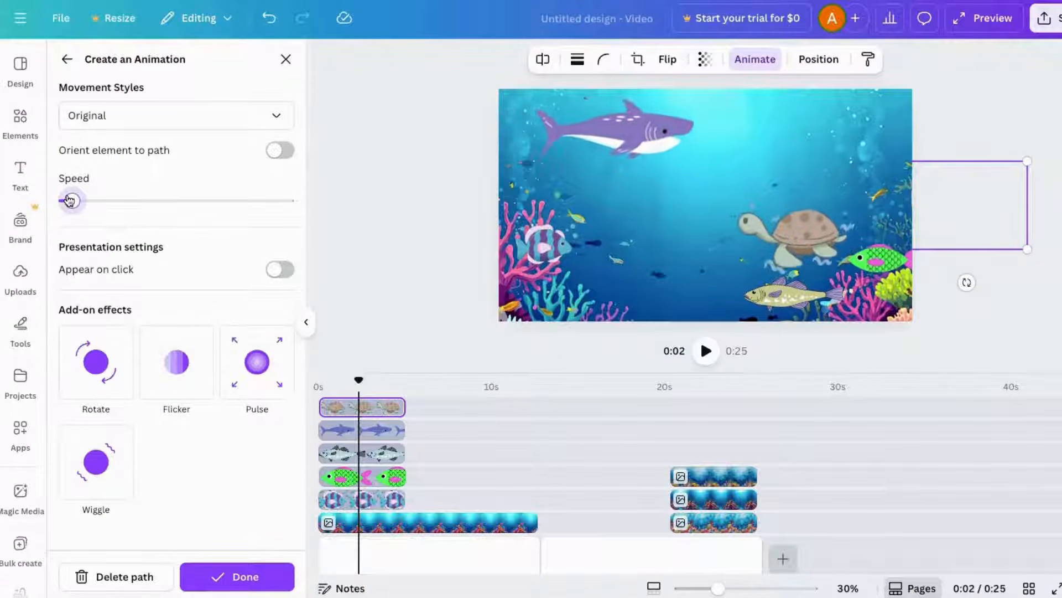
# - Lengthen the turtle and shark clips and the page to about 12.5 seconds, then play the scene from the start
pyautogui.moveTo(404, 407); pyautogui.dragTo(533, 408)
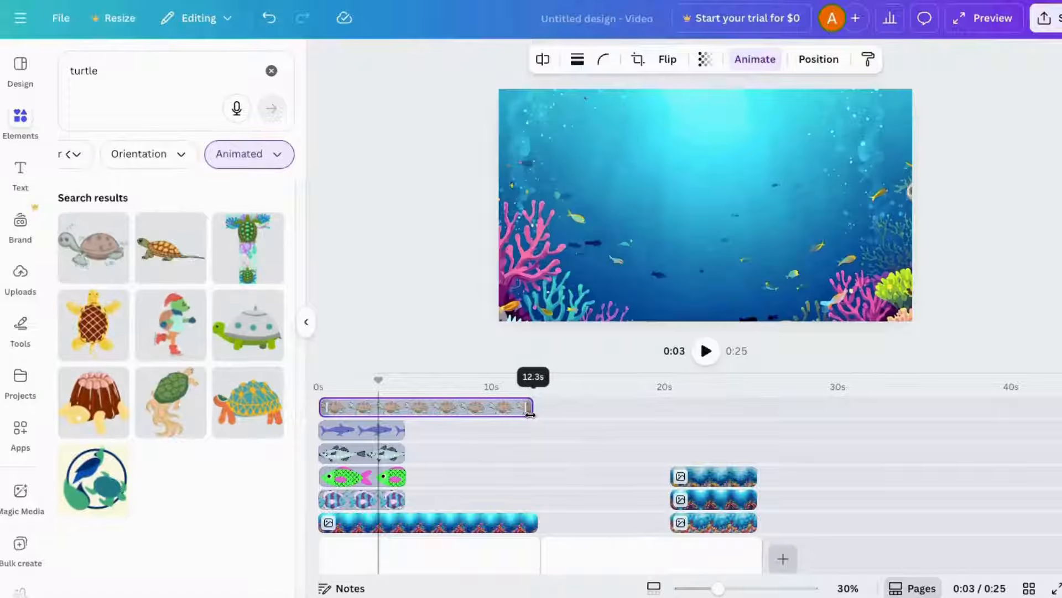
pyautogui.moveTo(405, 430); pyautogui.dragTo(535, 431)
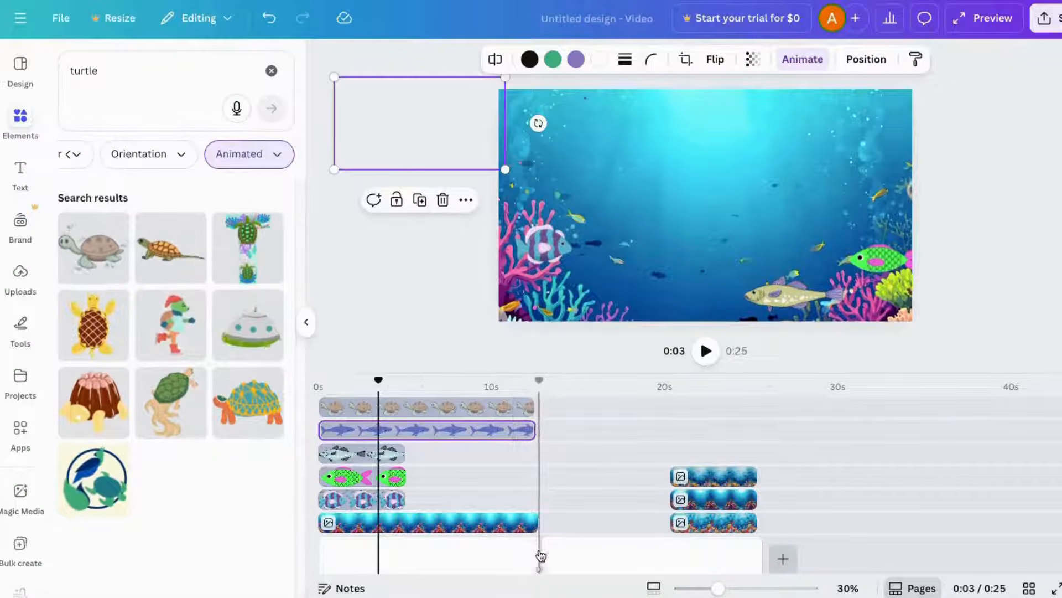
pyautogui.click(527, 557)
pyautogui.click(533, 559)
pyautogui.moveTo(533, 558); pyautogui.dragTo(529, 557)
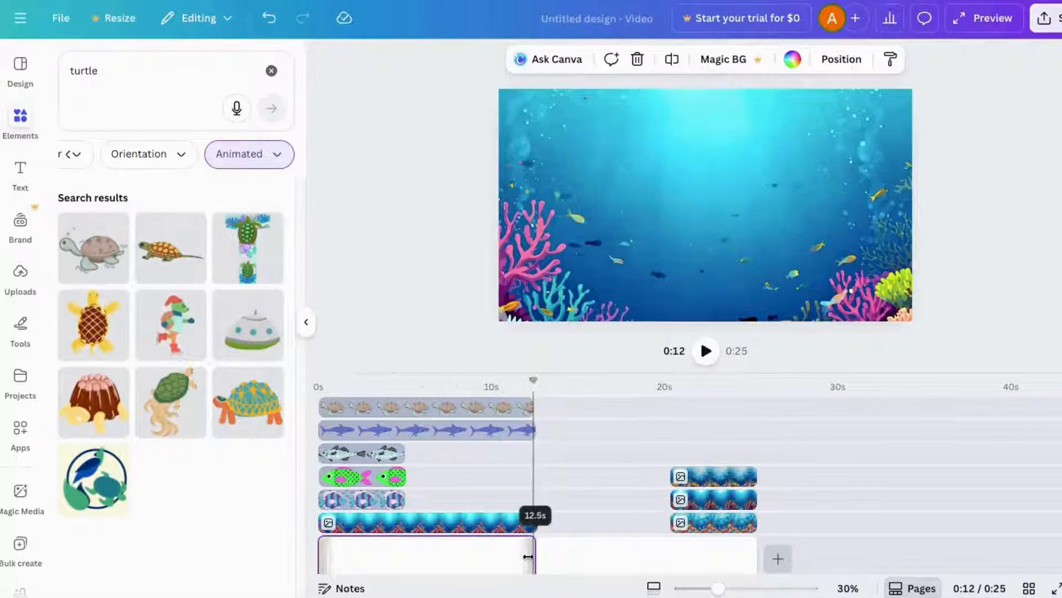
pyautogui.click(526, 408)
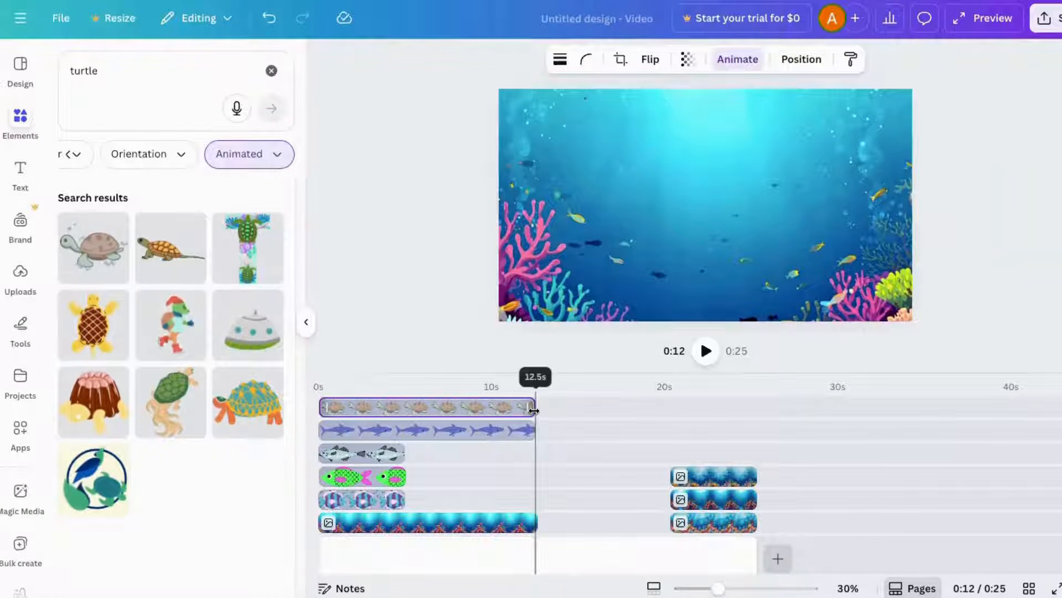
pyautogui.moveTo(534, 380); pyautogui.dragTo(318, 379)
pyautogui.click(707, 353)
# - Move the grey fish just off the canvas's lower right edge
pyautogui.click(390, 457)
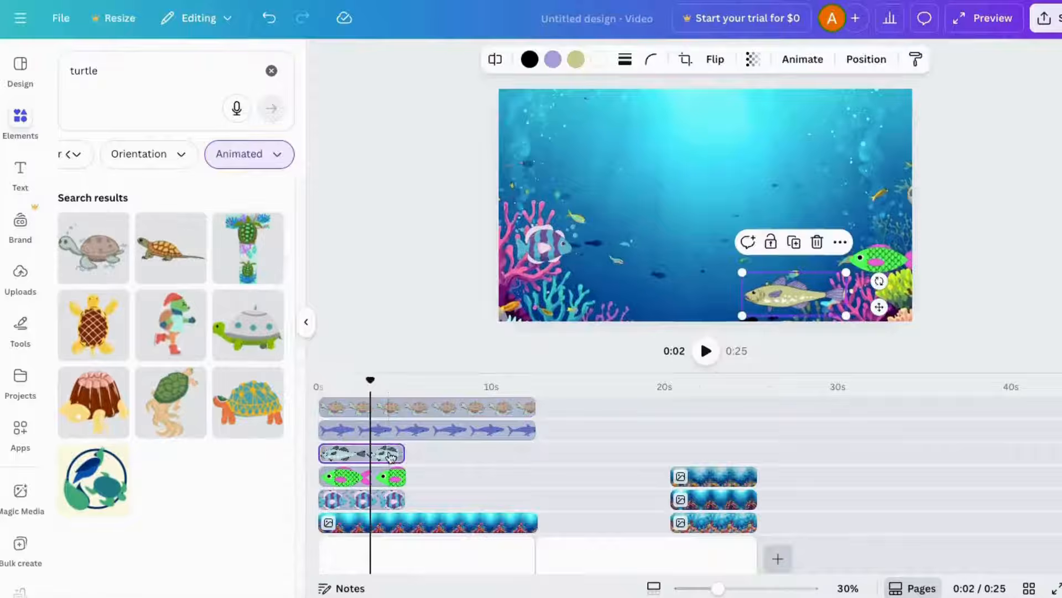
pyautogui.moveTo(792, 295); pyautogui.dragTo(893, 312)
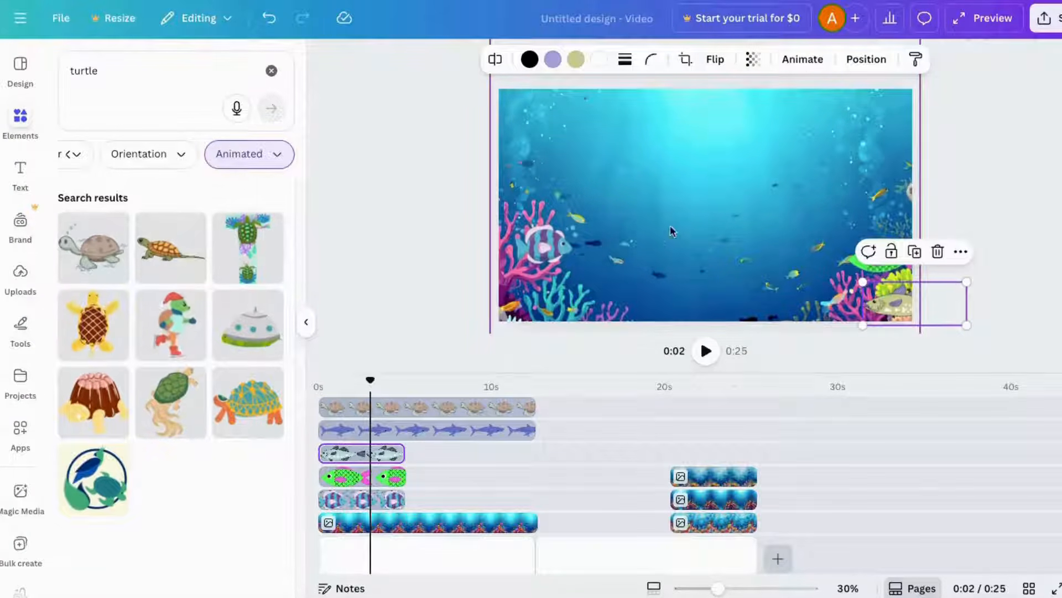
pyautogui.click(802, 59)
pyautogui.click(88, 235)
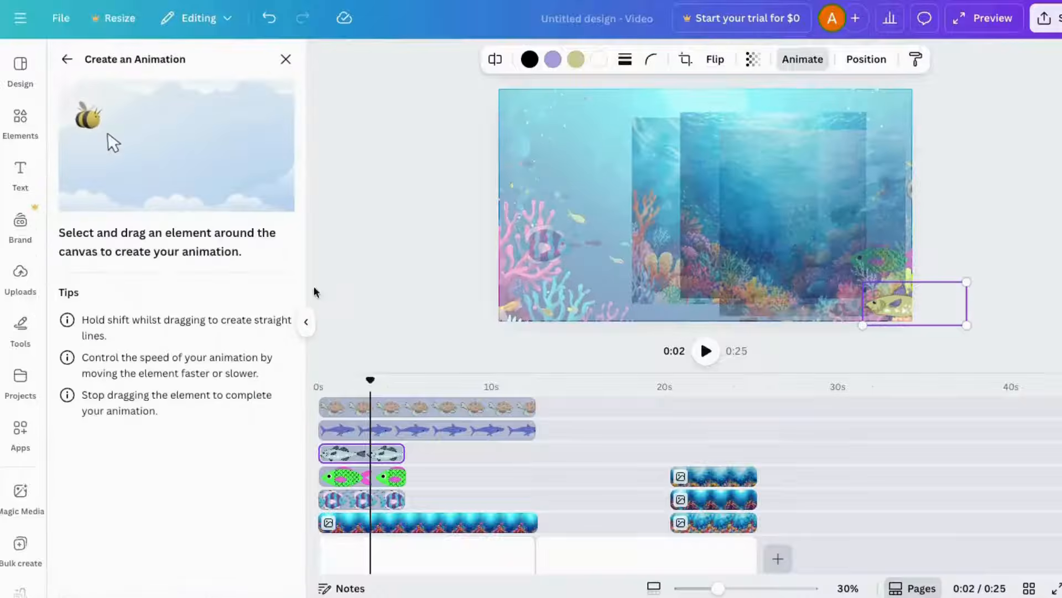
pyautogui.moveTo(889, 311); pyautogui.dragTo(852, 312)
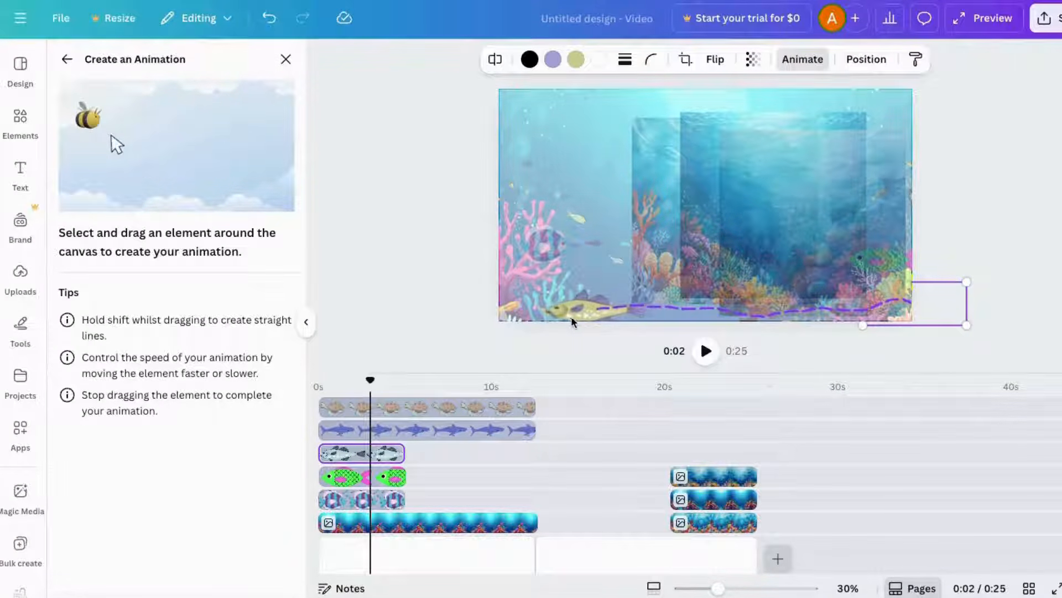
pyautogui.moveTo(571, 317); pyautogui.dragTo(536, 319)
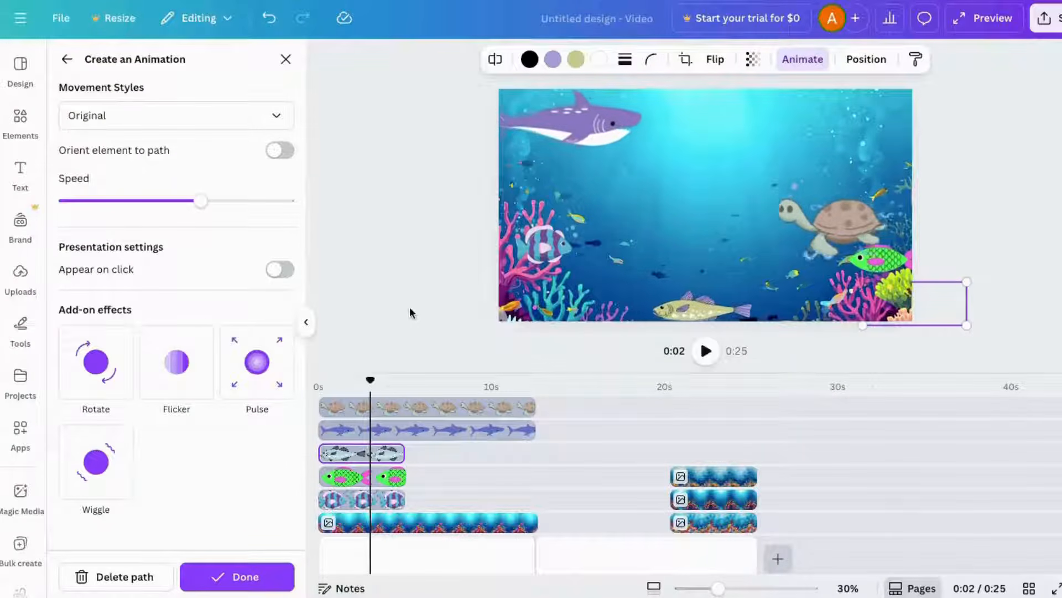
pyautogui.click(119, 576)
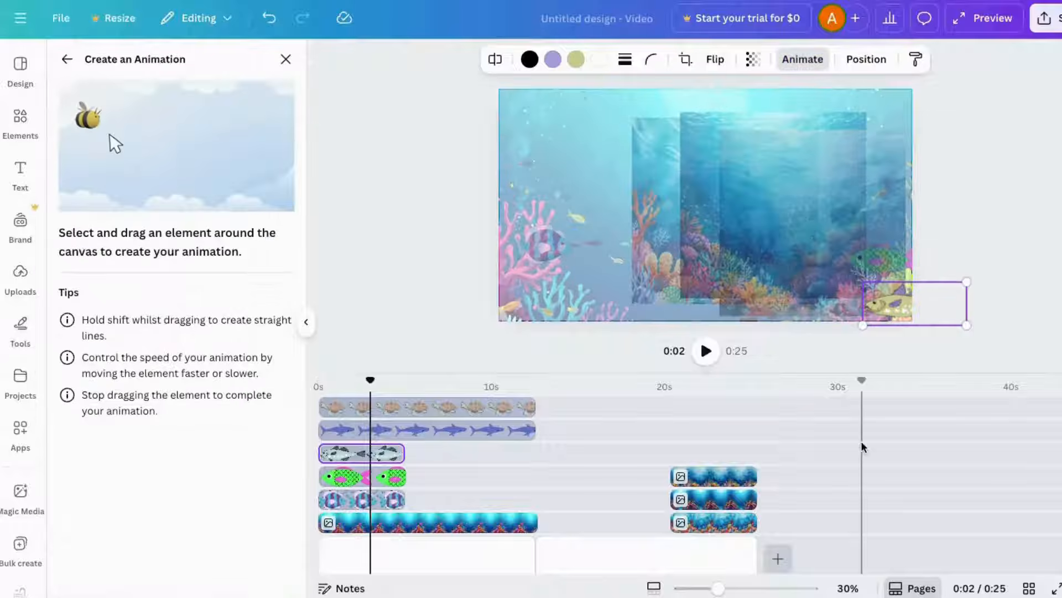
# - Draw a custom animation path carrying the grey fish leftward along the seabed
pyautogui.moveTo(903, 311); pyautogui.dragTo(808, 317)
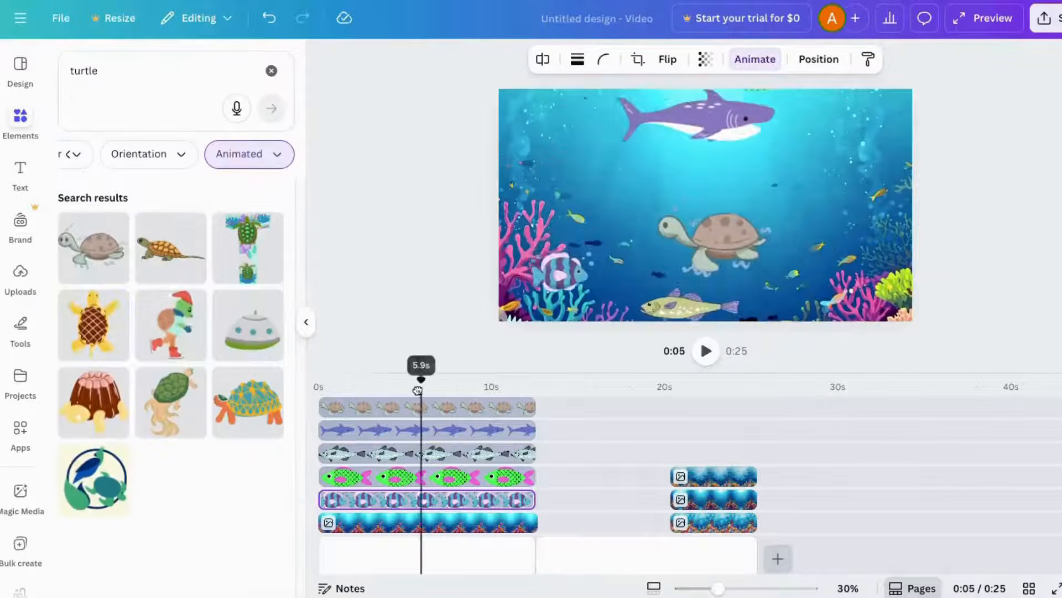
pyautogui.moveTo(421, 381); pyautogui.dragTo(336, 379)
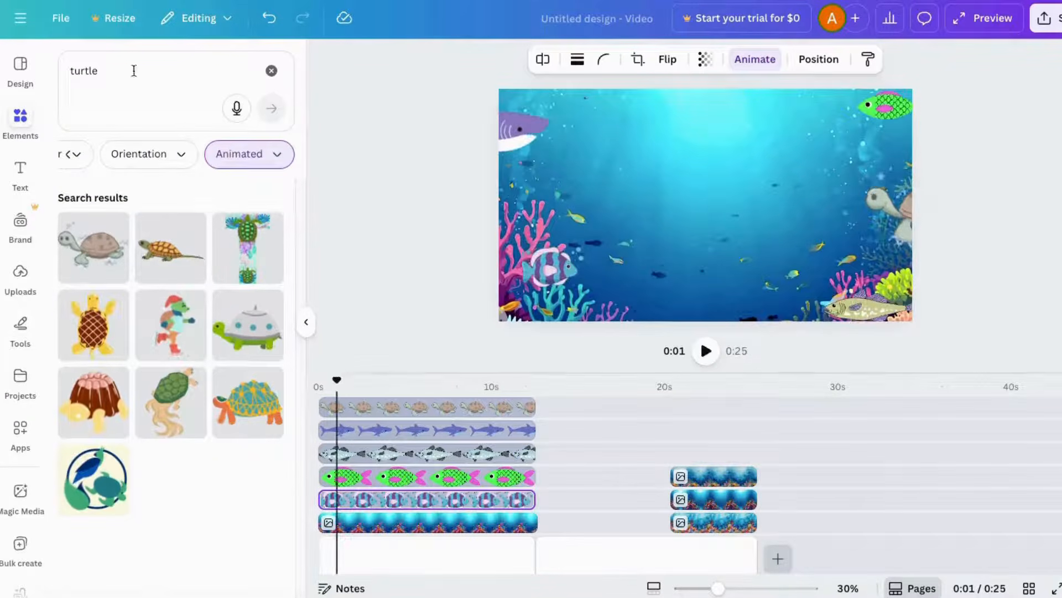
# - Search the animated elements for a diver and add the swimming diver to the scene
pyautogui.moveTo(134, 72); pyautogui.dragTo(80, 45)
pyautogui.write('diver')
pyautogui.press('Return')
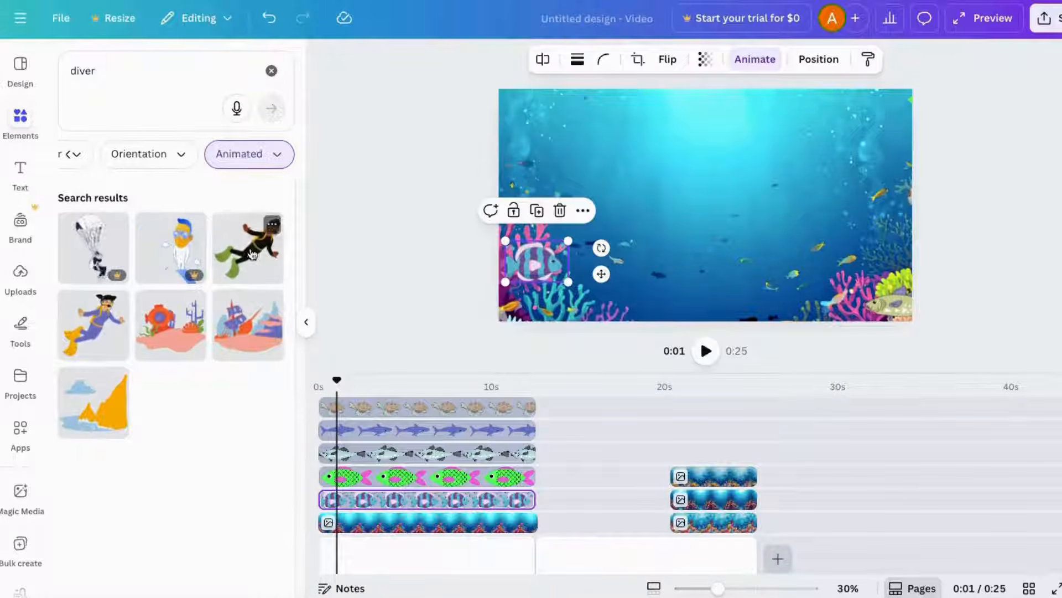
pyautogui.moveTo(248, 249); pyautogui.dragTo(374, 399)
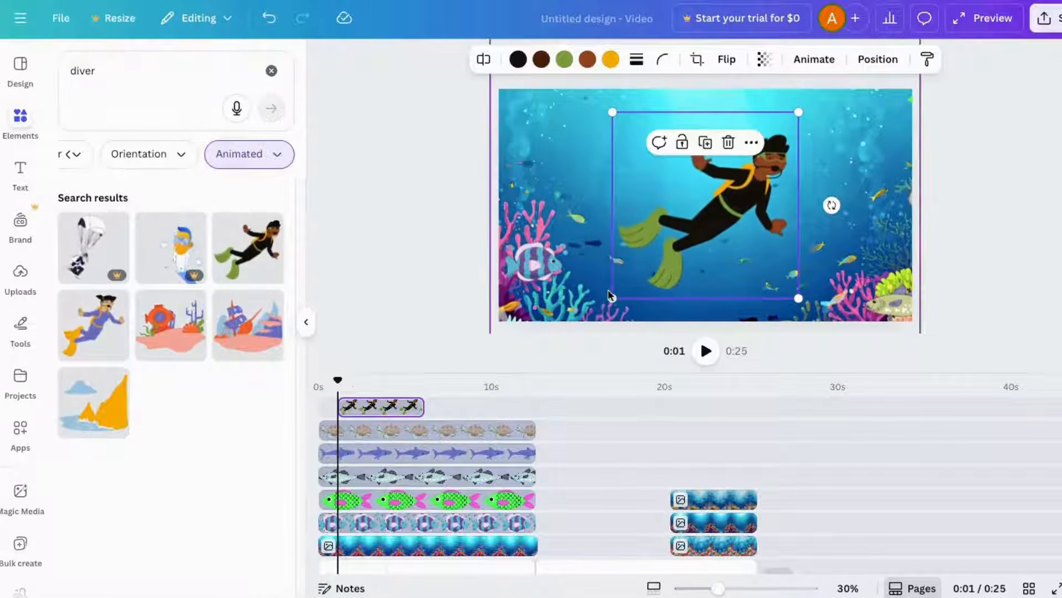
# - Move the diver above the canvas's top edge and draw a custom path bringing it down into the scene, then preview
pyautogui.moveTo(698, 219)
pyautogui.mouseDown()
pyautogui.moveTo(712, 153)
pyautogui.moveTo(696, 102)
pyautogui.mouseUp()
pyautogui.click(814, 59)
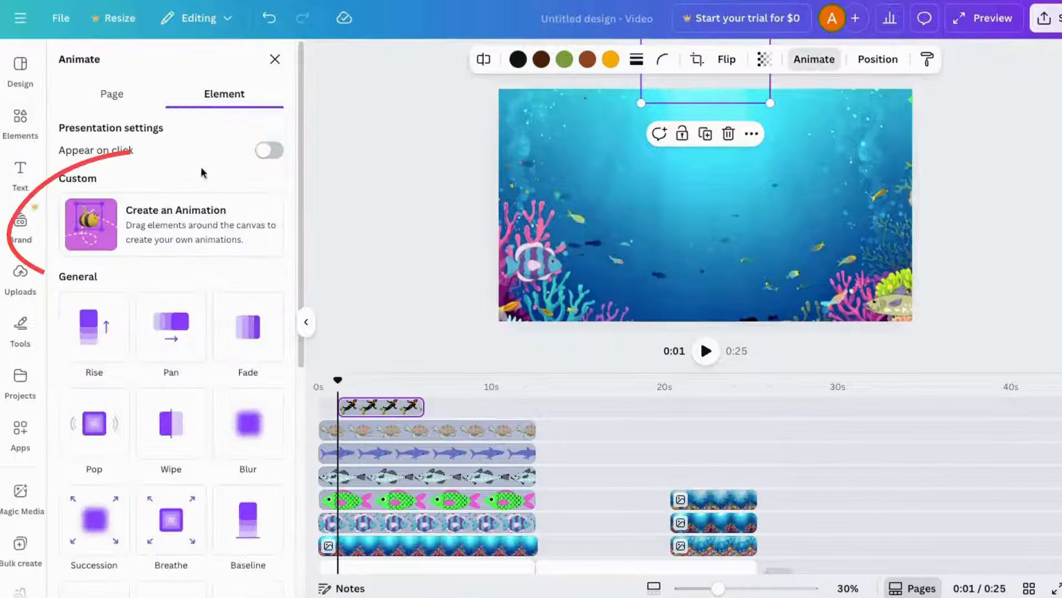
pyautogui.click(172, 222)
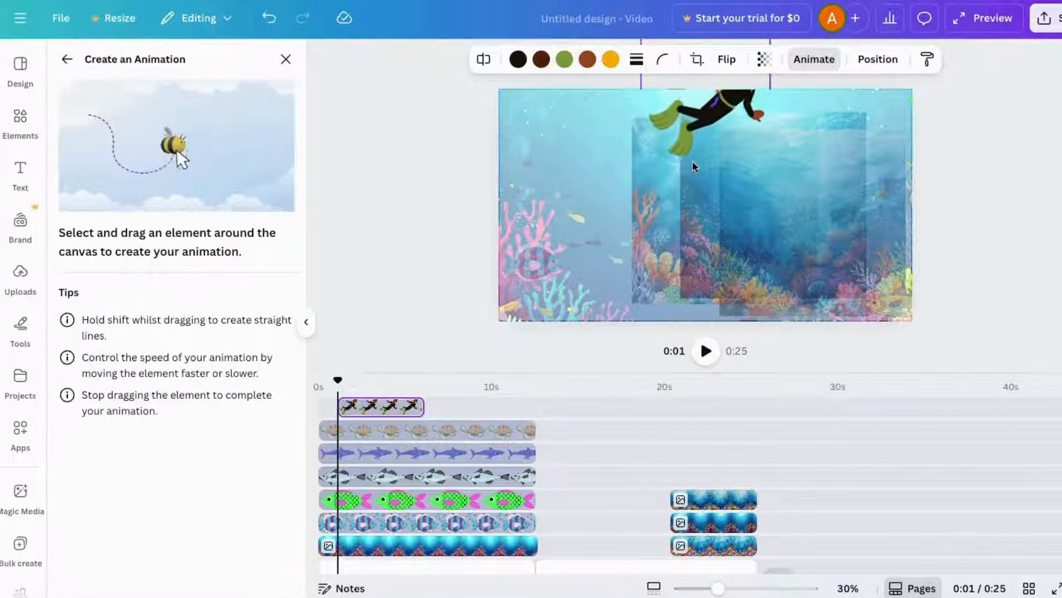
pyautogui.moveTo(692, 161)
pyautogui.mouseDown()
pyautogui.moveTo(637, 185)
pyautogui.moveTo(621, 211)
pyautogui.moveTo(636, 237)
pyautogui.moveTo(678, 243)
pyautogui.mouseUp()
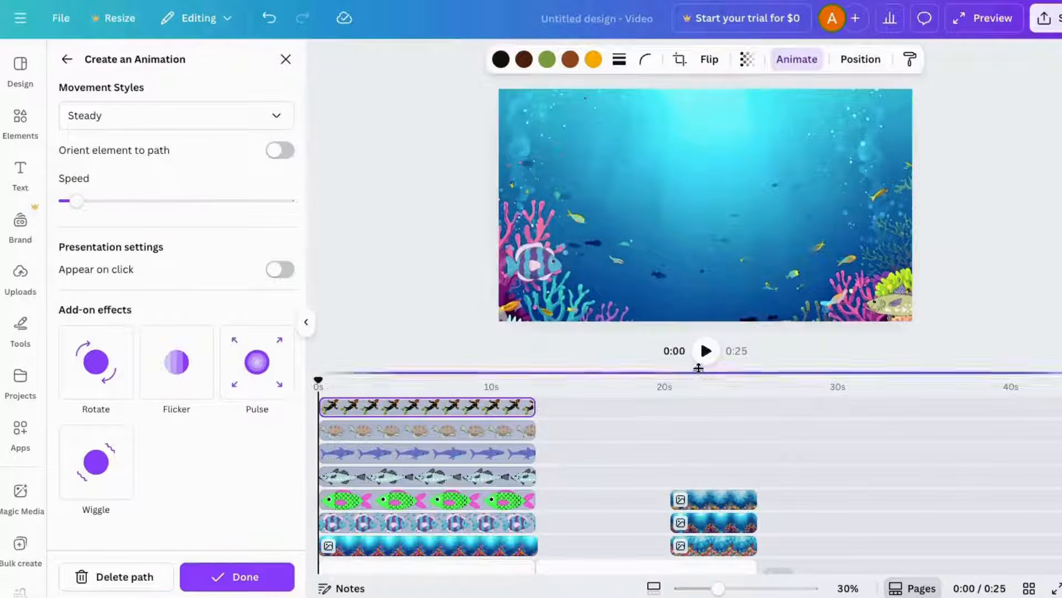
pyautogui.click(706, 351)
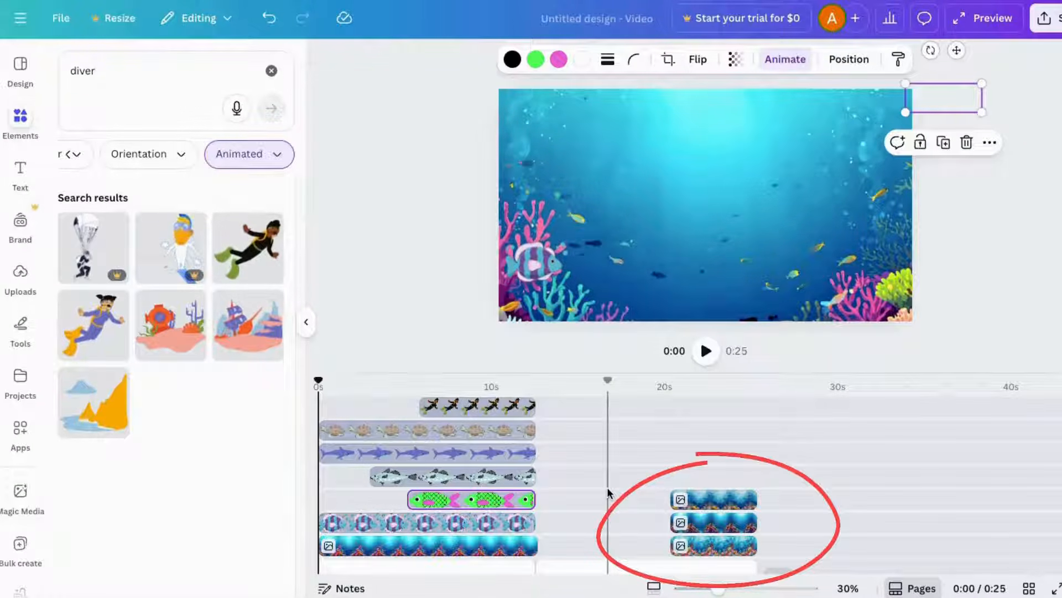
# - Remove the second page's background clips from the timeline
pyautogui.scroll(-1, 603, 498)
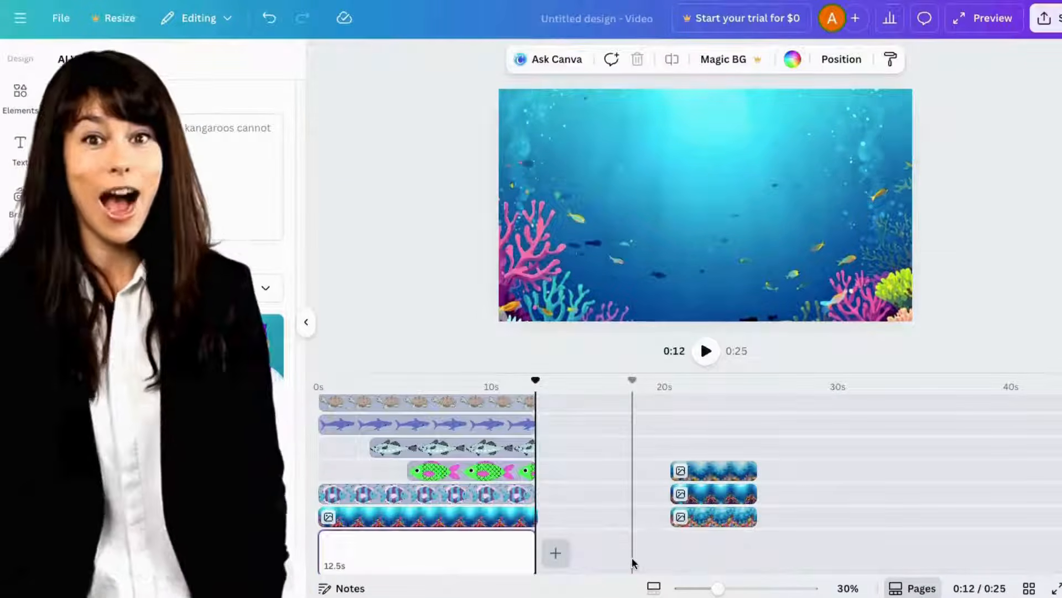
pyautogui.click(712, 472)
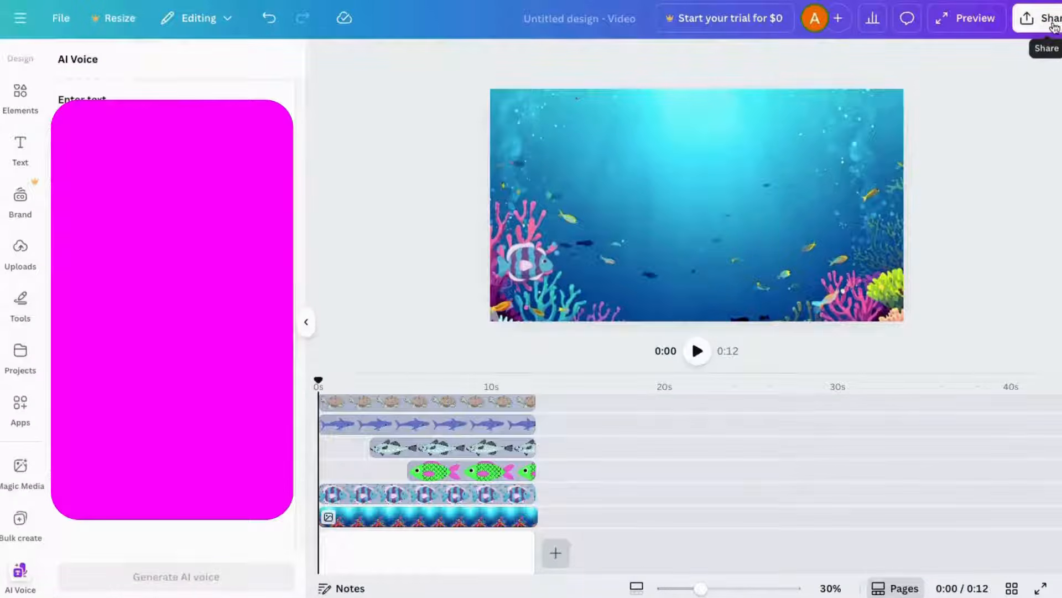
# - Download the video as an MP4 file
pyautogui.click(1049, 21)
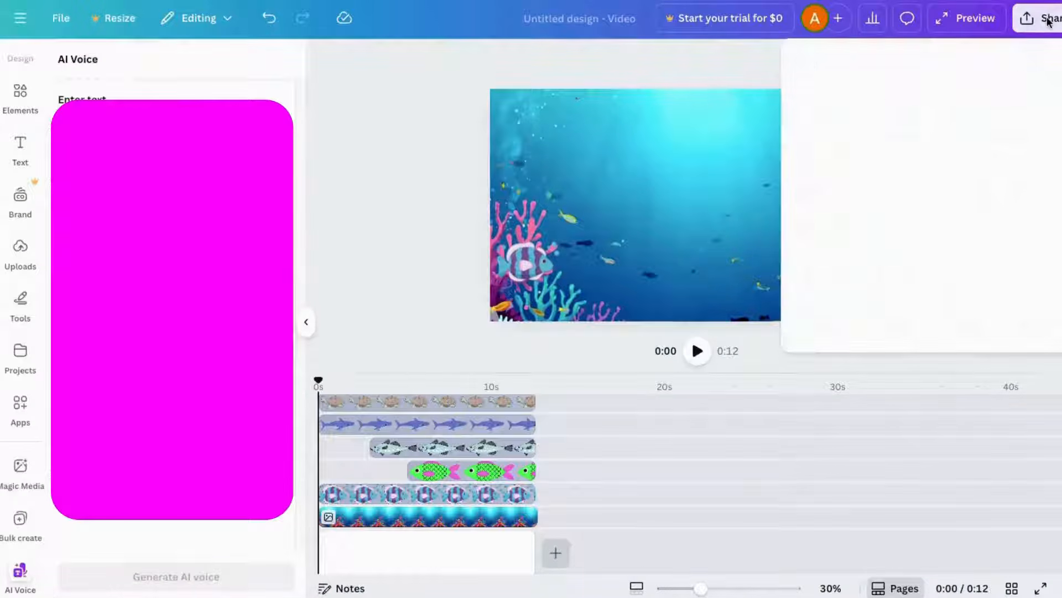
pyautogui.click(824, 317)
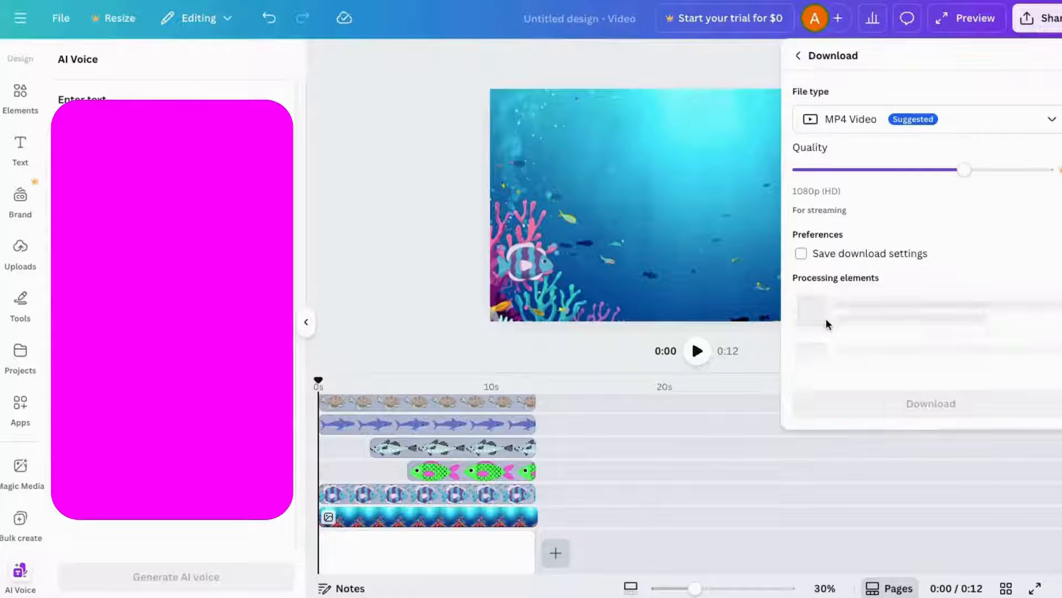
pyautogui.click(929, 285)
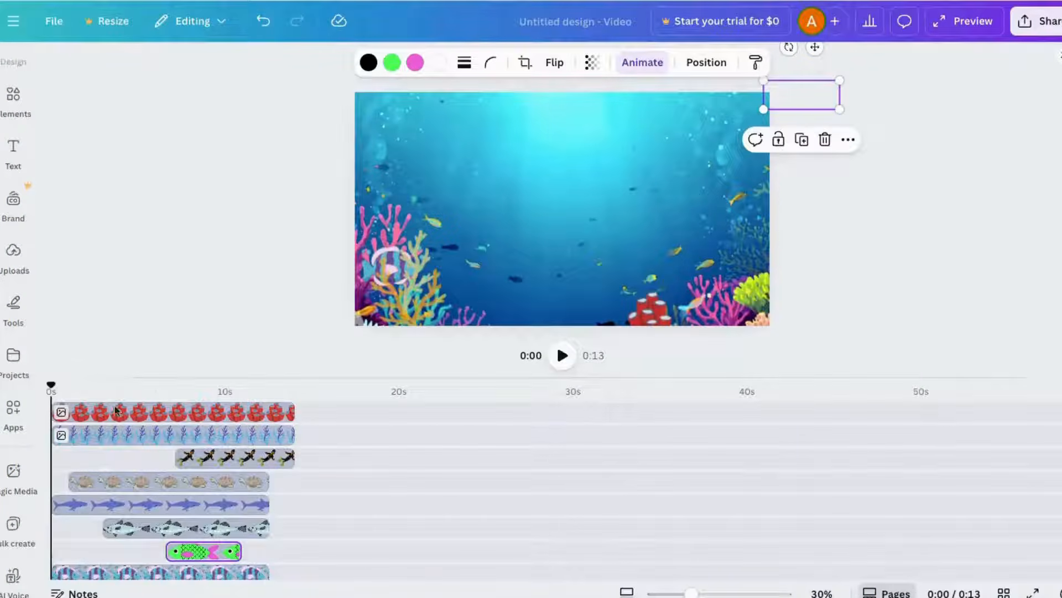
pyautogui.scroll(-2, 156, 425)
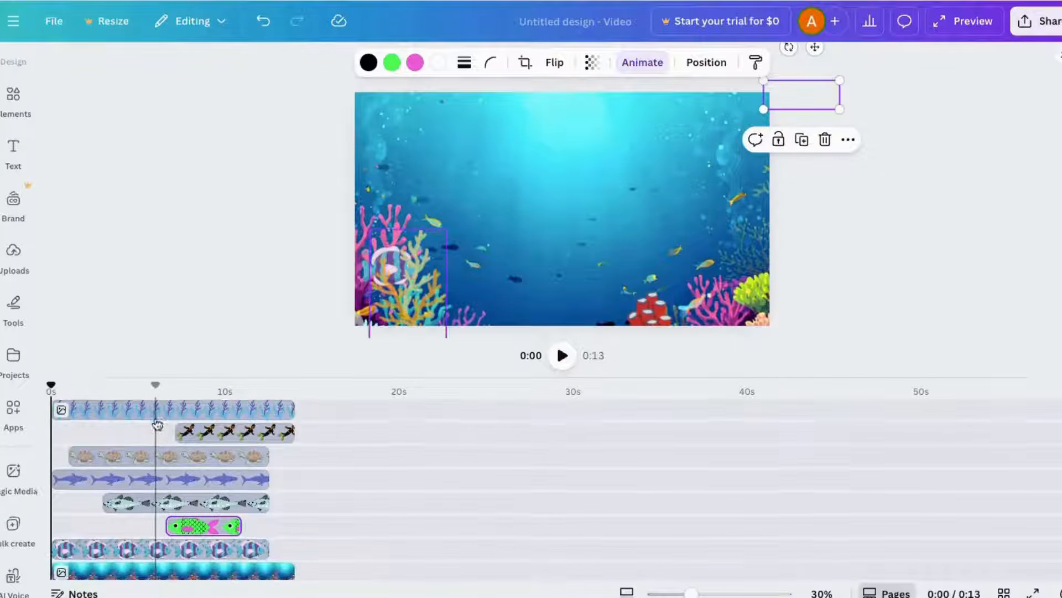
pyautogui.scroll(1, 155, 434)
pyautogui.scroll(1, 156, 443)
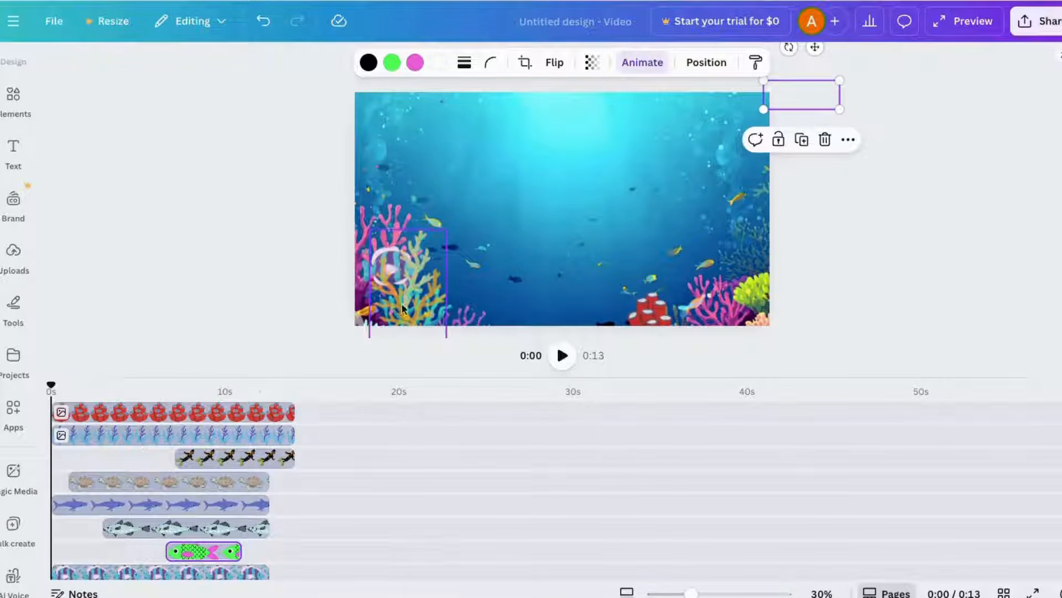
pyautogui.scroll(-3, 354, 457)
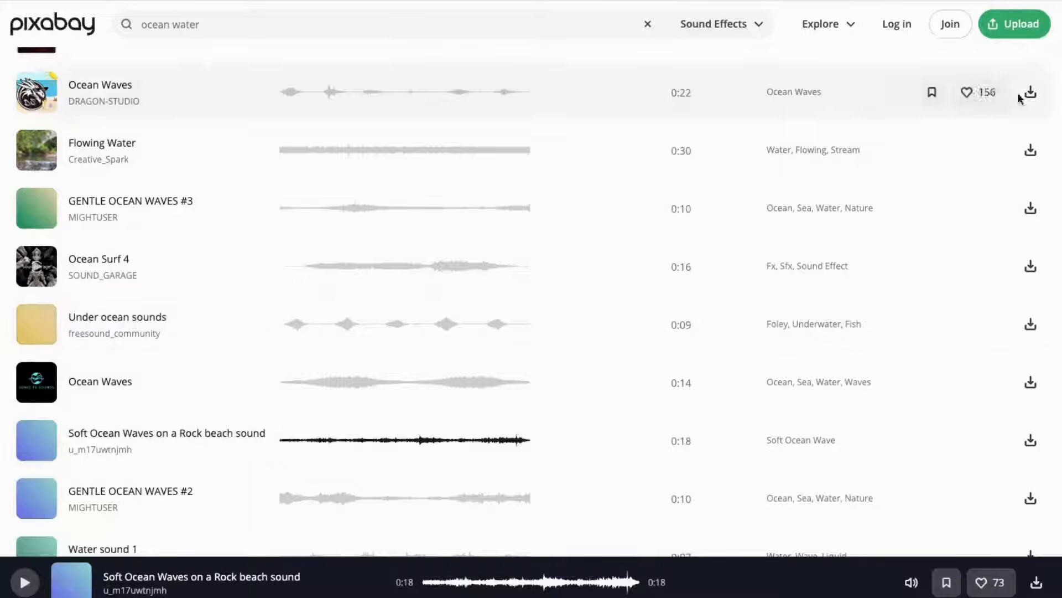
# - Upload the ocean sound effect downloaded from Pixabay into the design's uploads
pyautogui.click(22, 271)
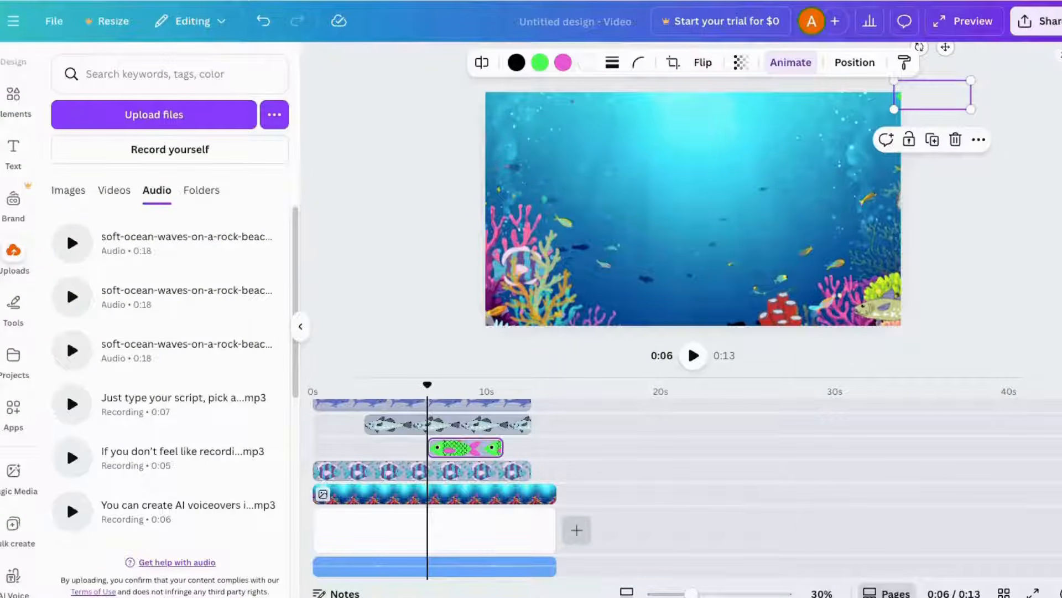
pyautogui.moveTo(775, 1); pyautogui.dragTo(119, 325)
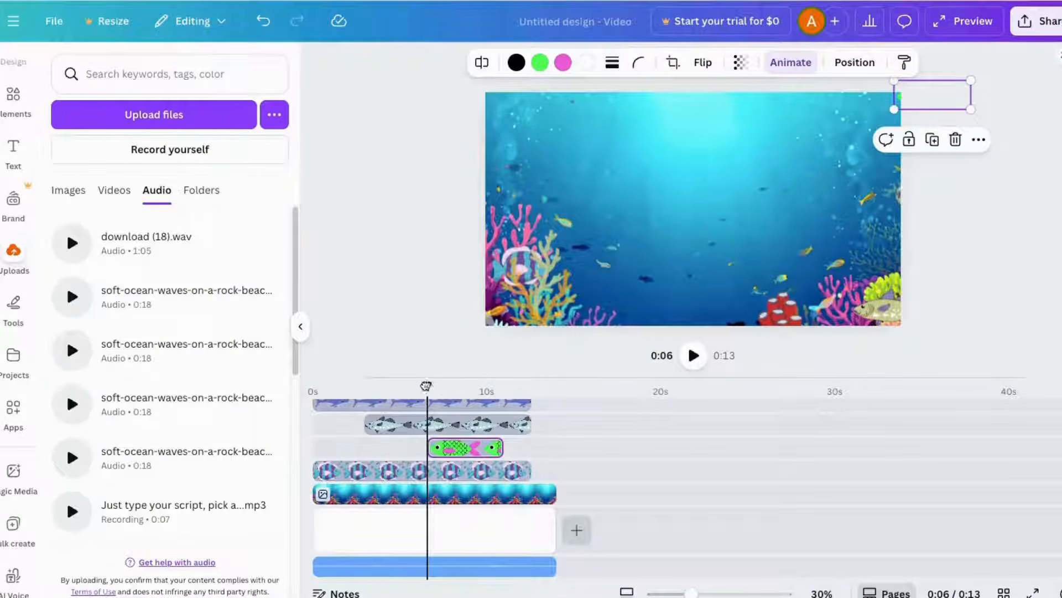
# - Rewind the playhead and open the volume control of the ocean waves audio track
pyautogui.moveTo(425, 386); pyautogui.dragTo(297, 415)
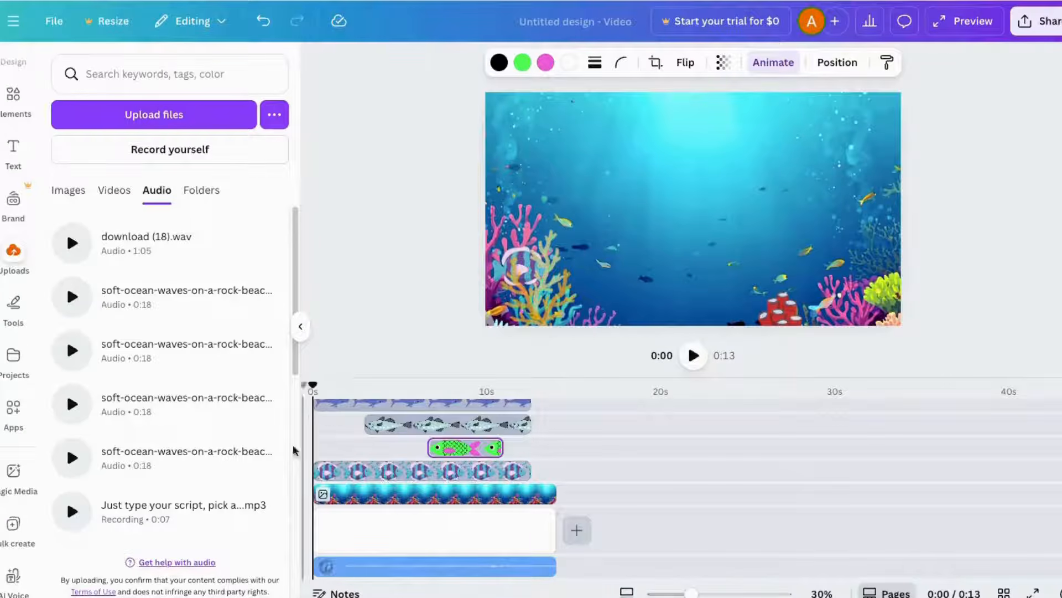
pyautogui.click(422, 566)
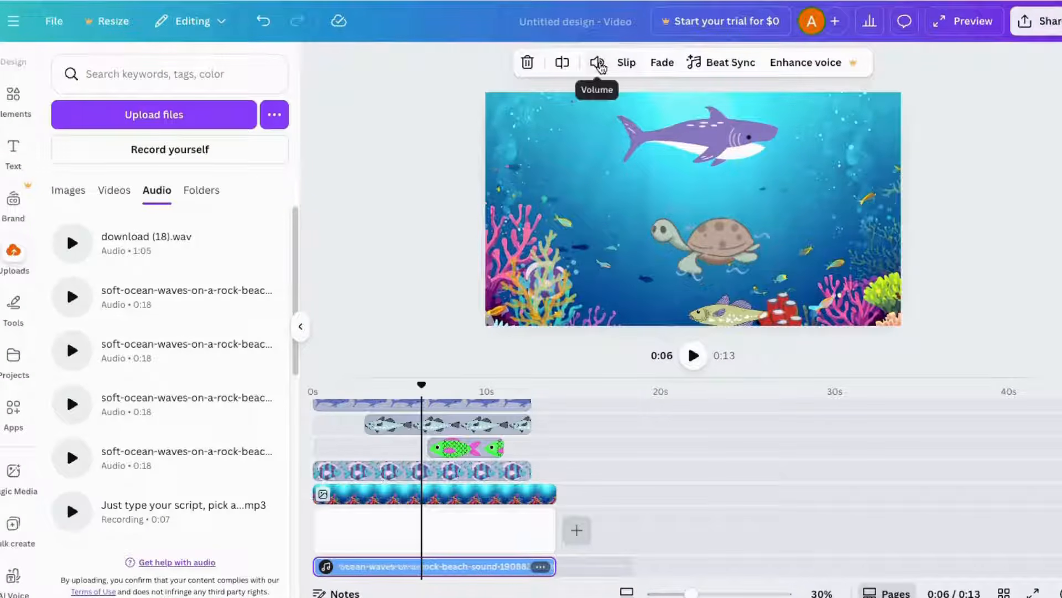
pyautogui.click(597, 62)
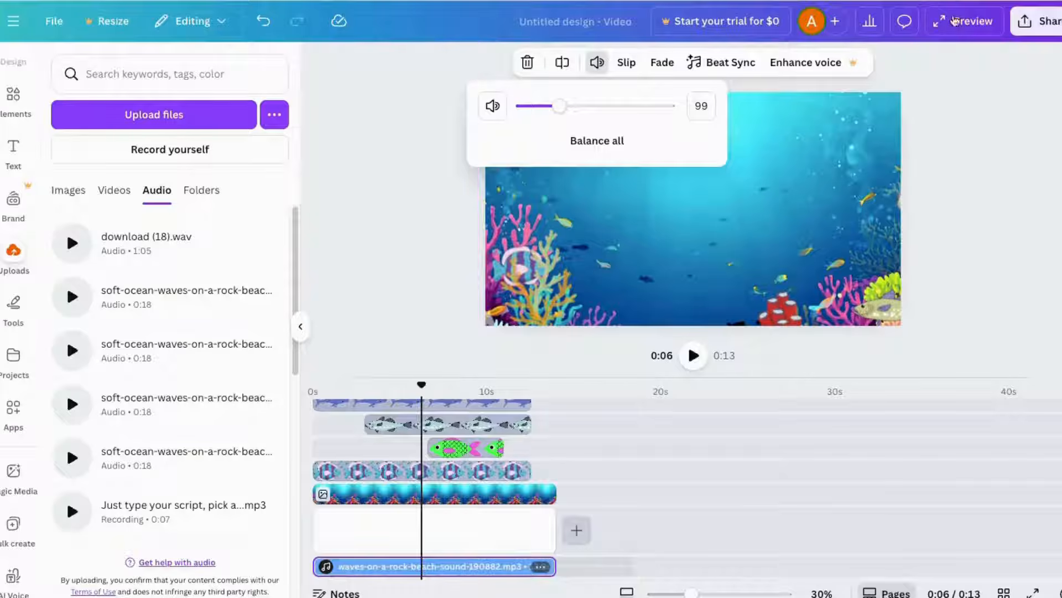
# - Download the finished video as an MP4 at 1080p
pyautogui.click(1047, 32)
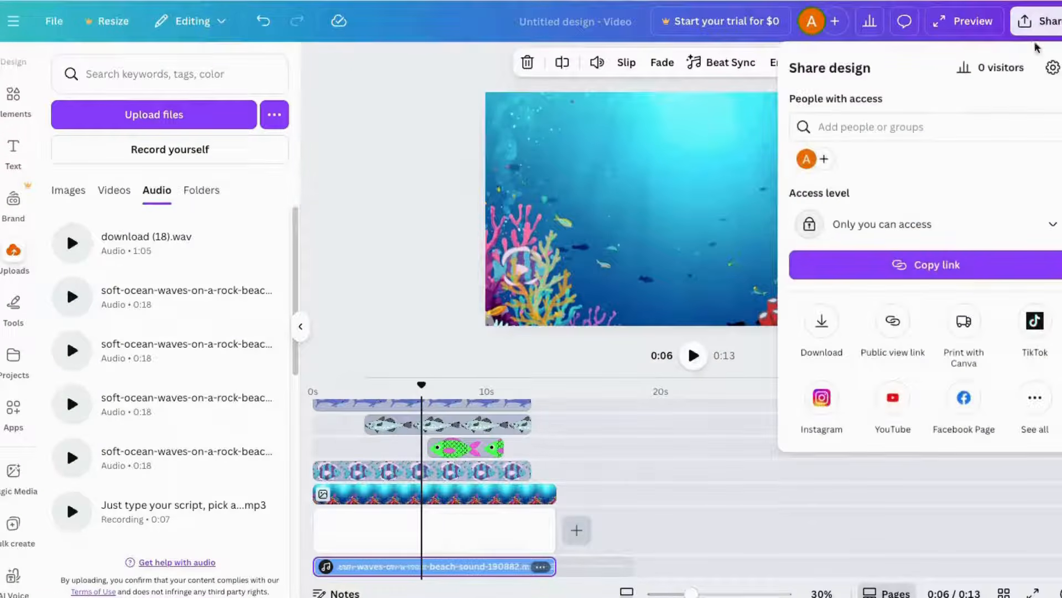
pyautogui.click(821, 329)
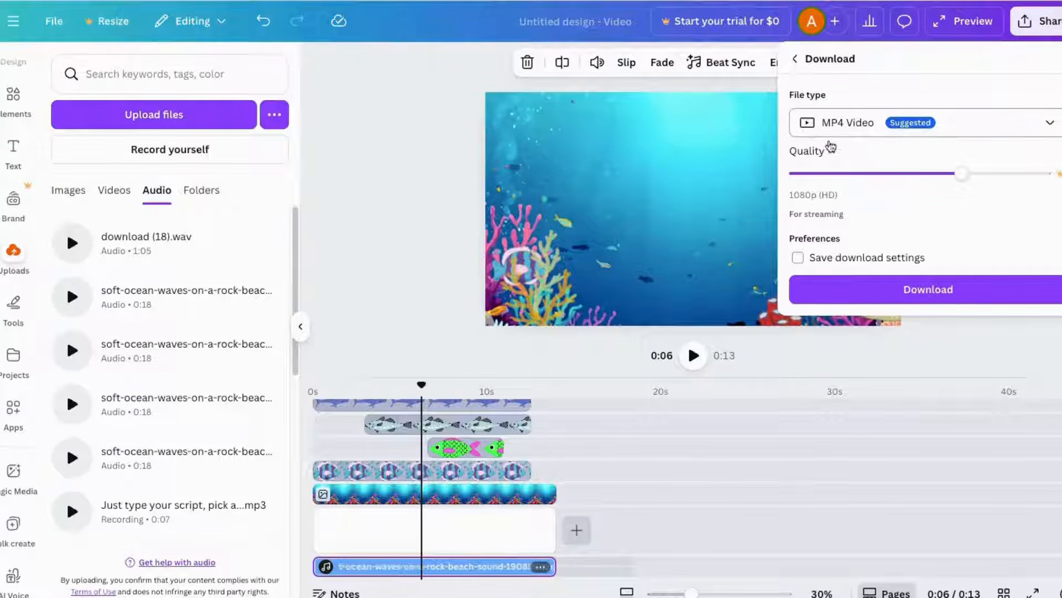
pyautogui.click(935, 288)
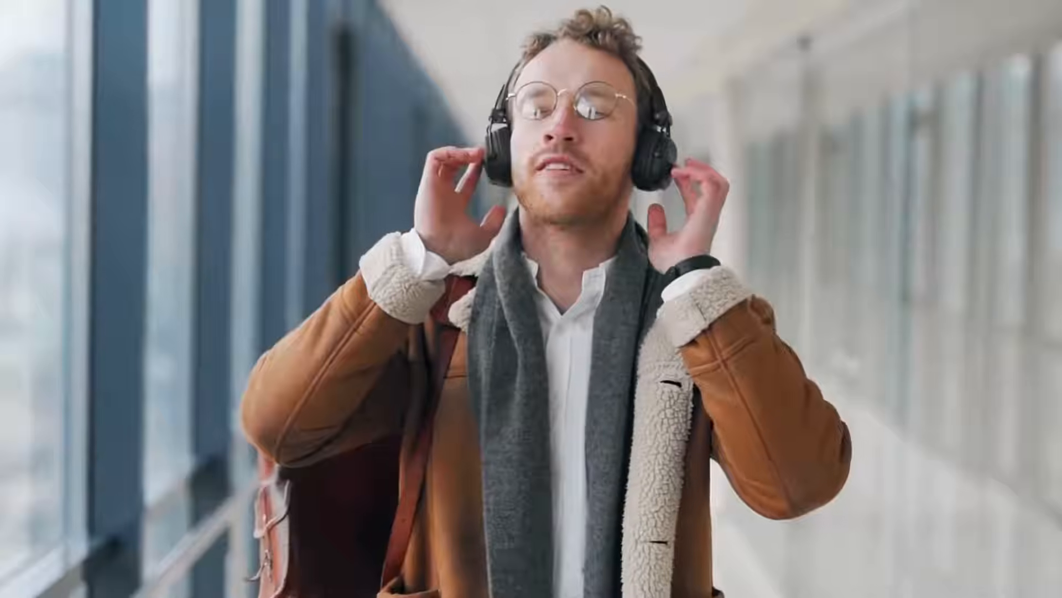